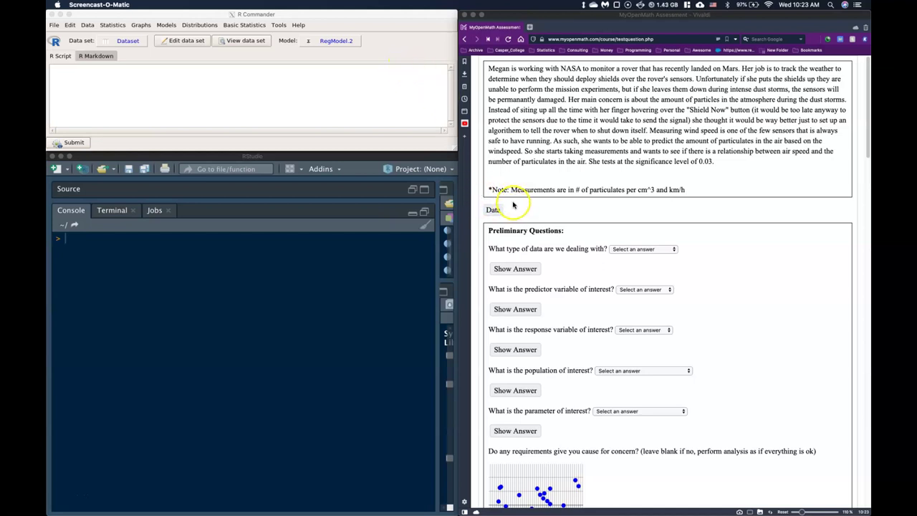
Copy the Particulates and Wind Speed table from the quiz question.
left_click(492, 211)
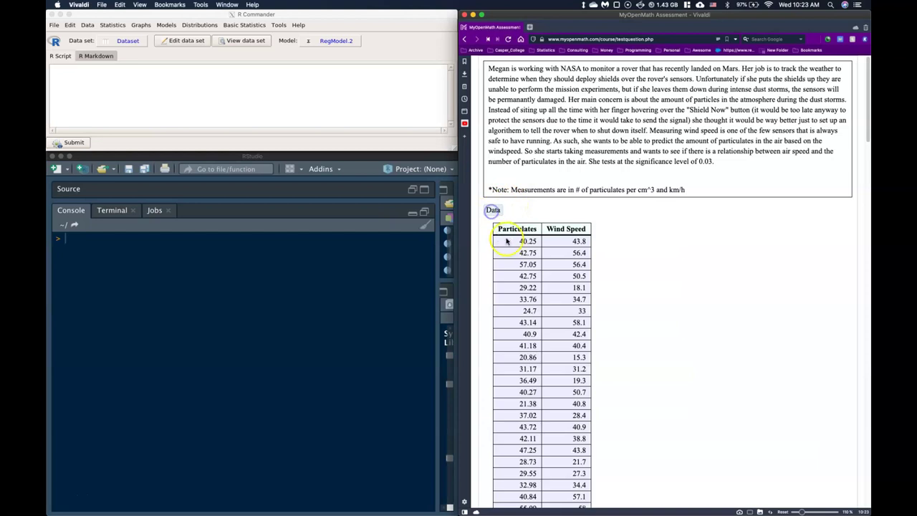
left_click_drag(497, 228, 637, 226)
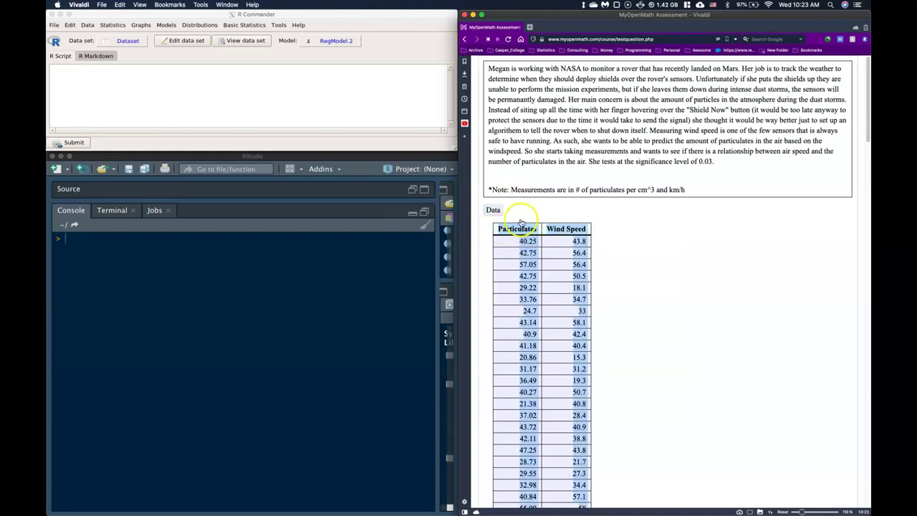
left_click(492, 210)
Import the clipboard data as tab-separated text, overwriting the existing Dataset.
left_click(96, 27)
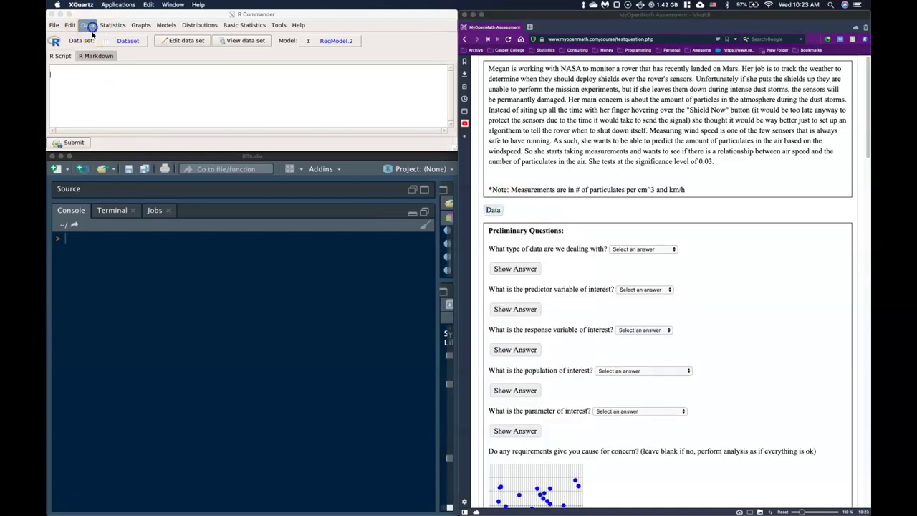
left_click(88, 25)
mouse_move(101, 69)
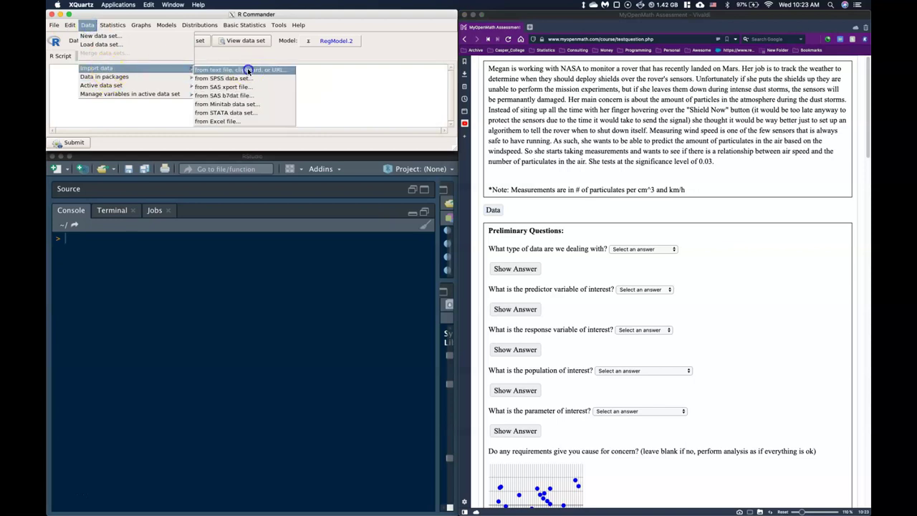
left_click(242, 69)
left_click(78, 96)
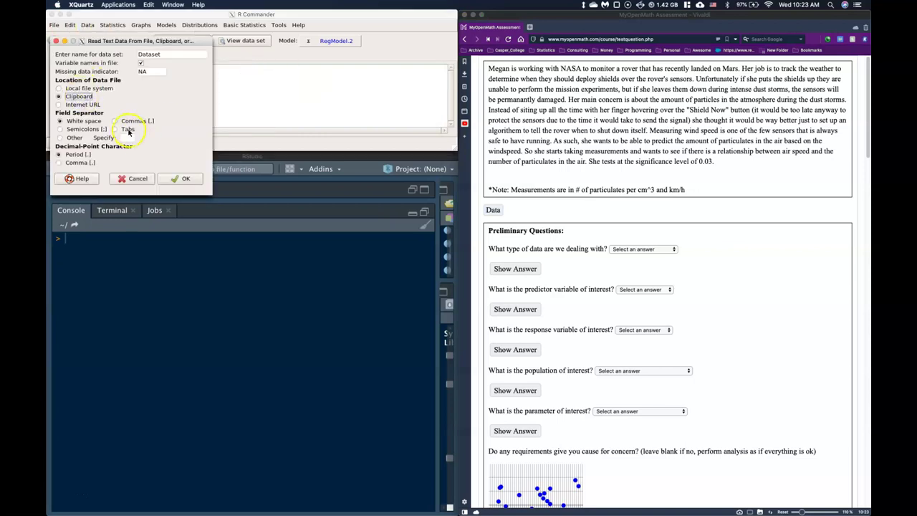
left_click(181, 179)
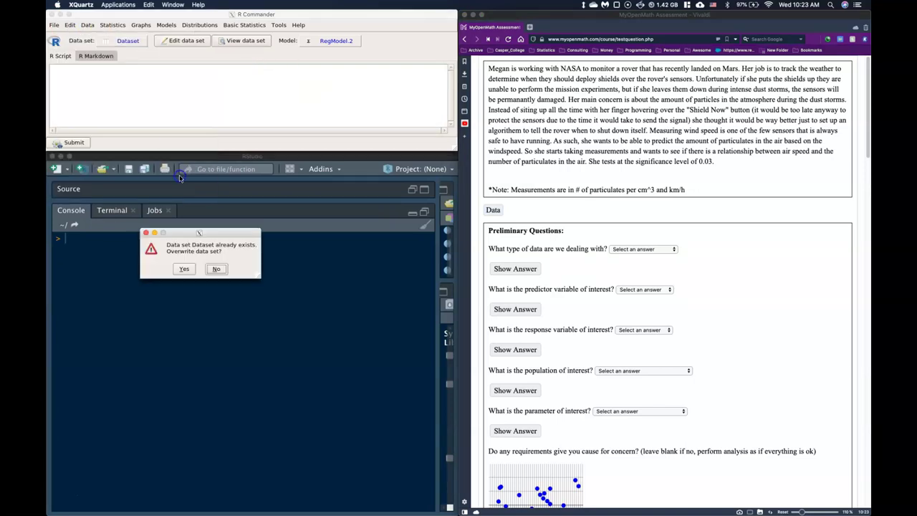
left_click(184, 269)
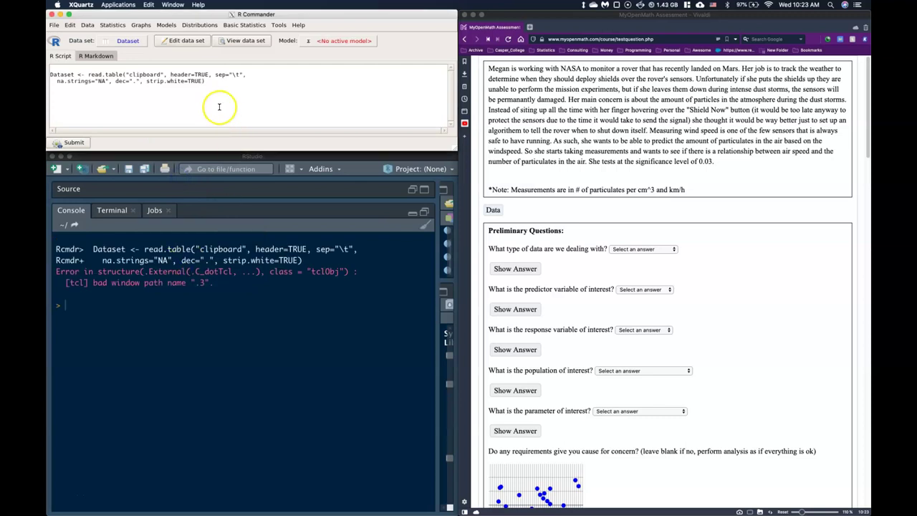
Check the imported Dataset values in the data viewer, then collapse the quiz's data table.
left_click(139, 44)
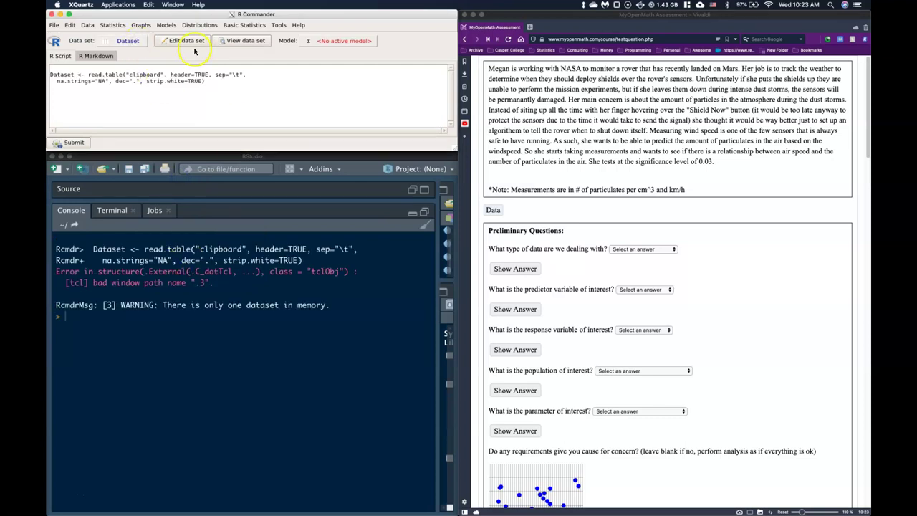
left_click(239, 41)
scroll(519, 77, "down", 7)
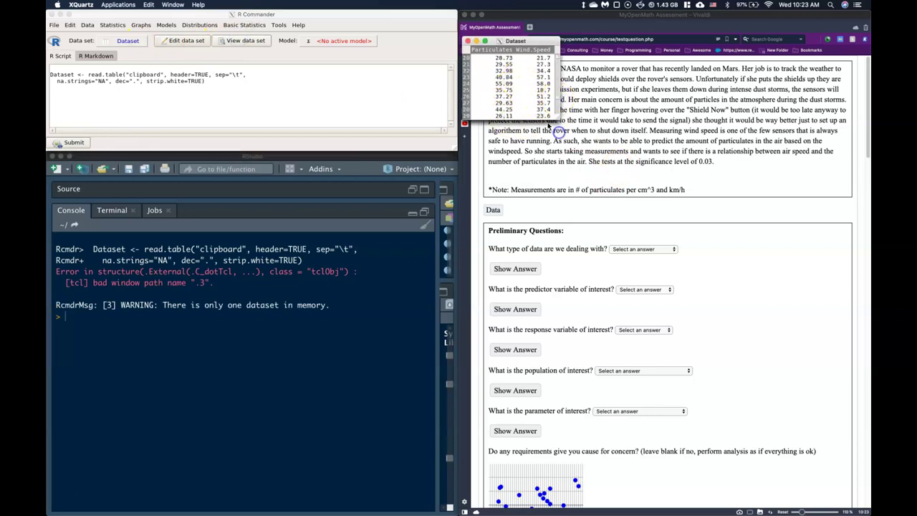
left_click(493, 209)
scroll(543, 274, "down", 10)
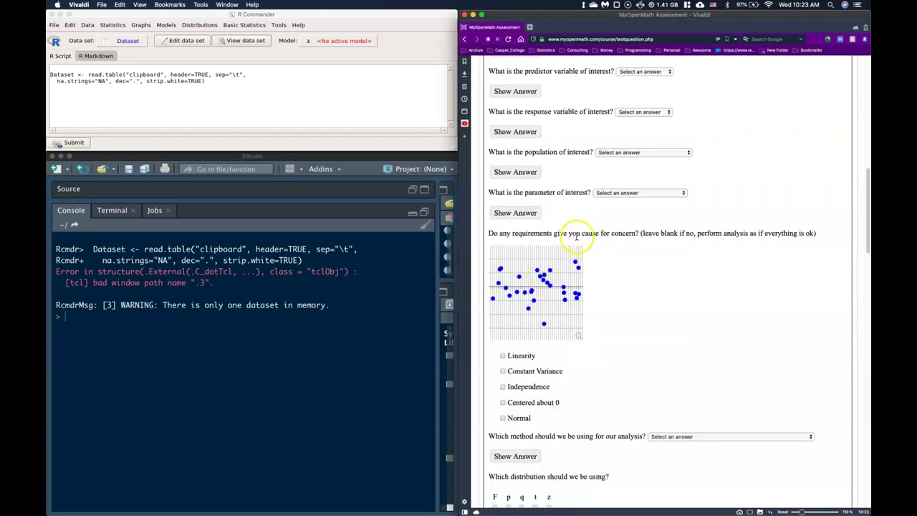
scroll(577, 239, "up", 5)
scroll(578, 196, "up", 10)
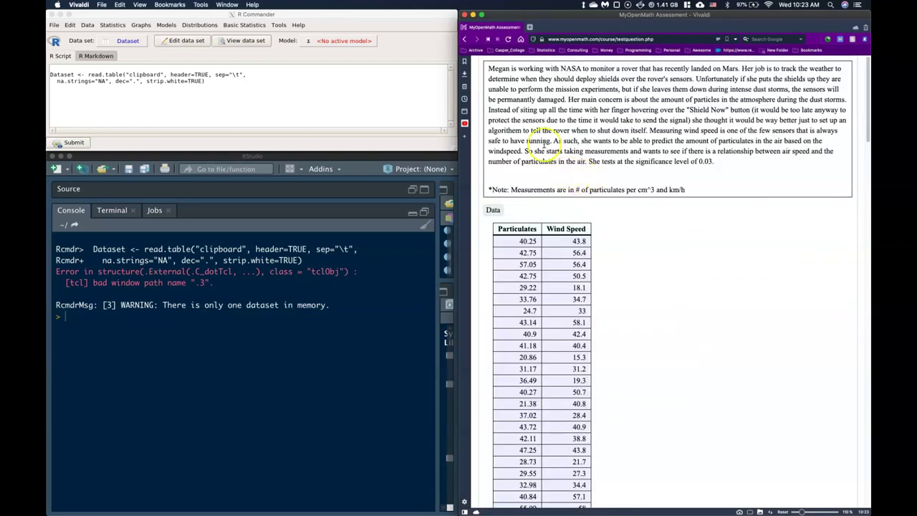
left_click(493, 209)
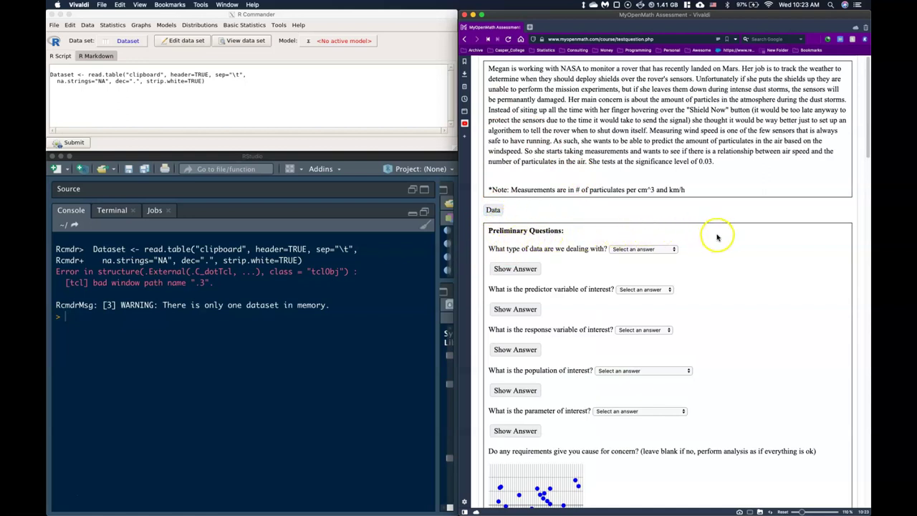
Answer Numerical x Numerical for data type, Wind Speed as predictor, Particles in Air as response.
left_click(490, 212)
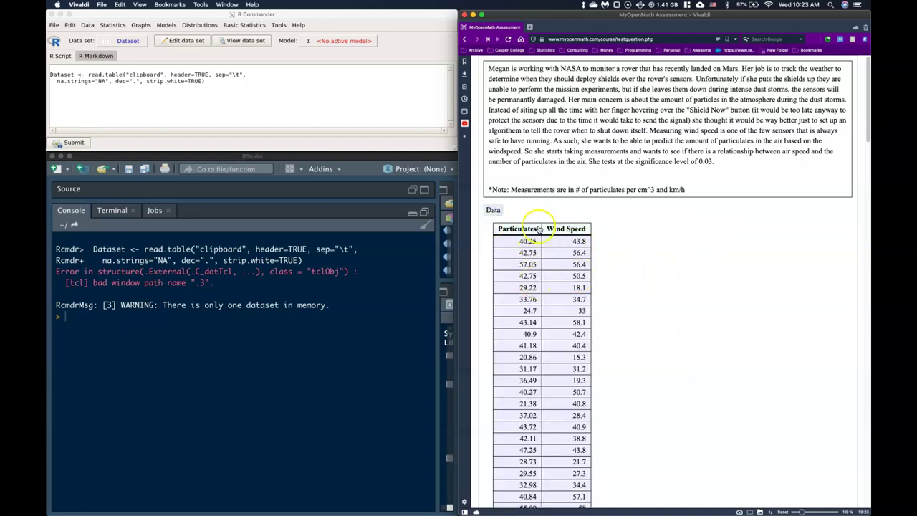
left_click(495, 212)
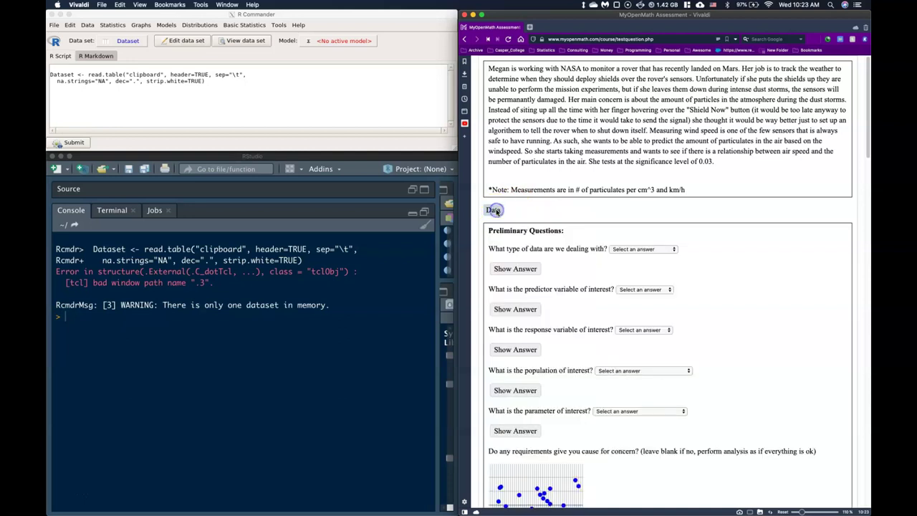
left_click(636, 250)
left_click(637, 263)
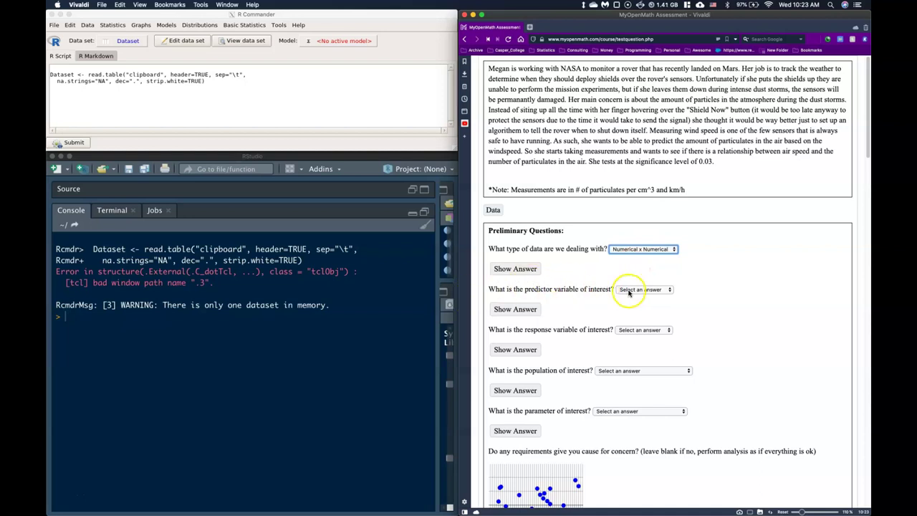
left_click(627, 289)
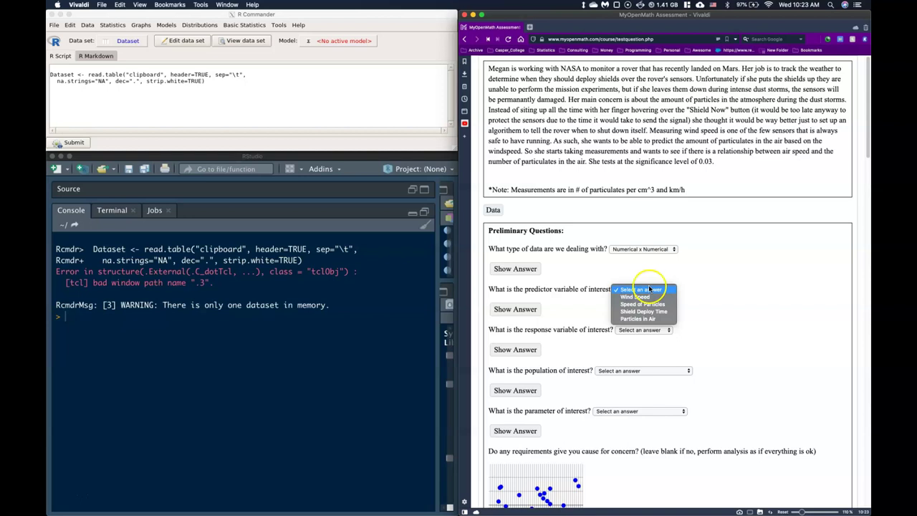
left_click(635, 296)
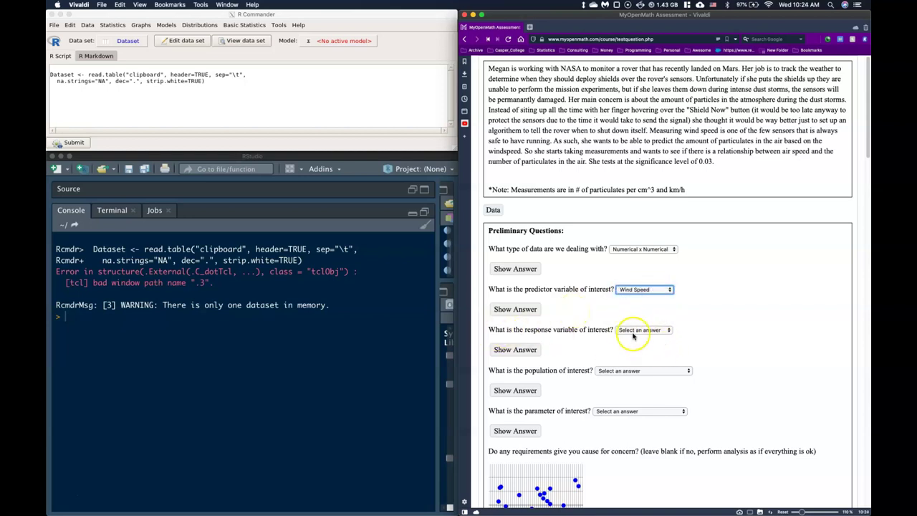
left_click(632, 330)
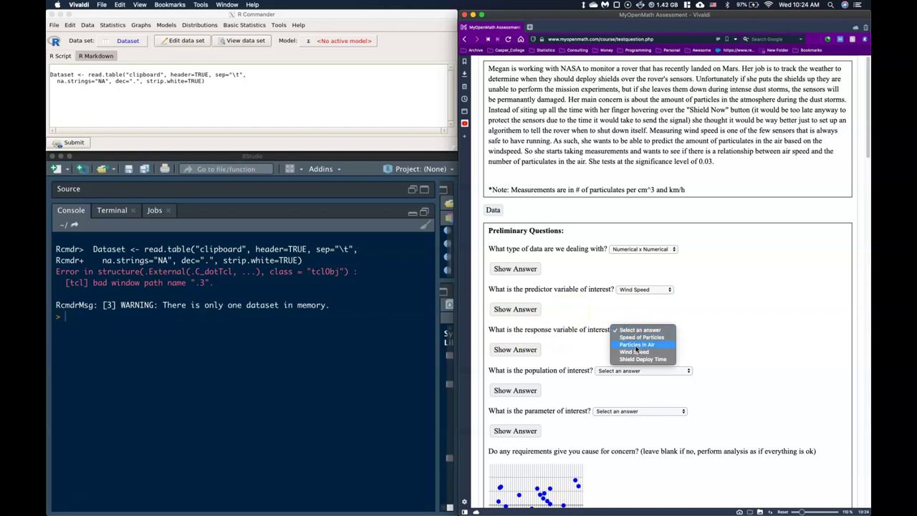
left_click(635, 346)
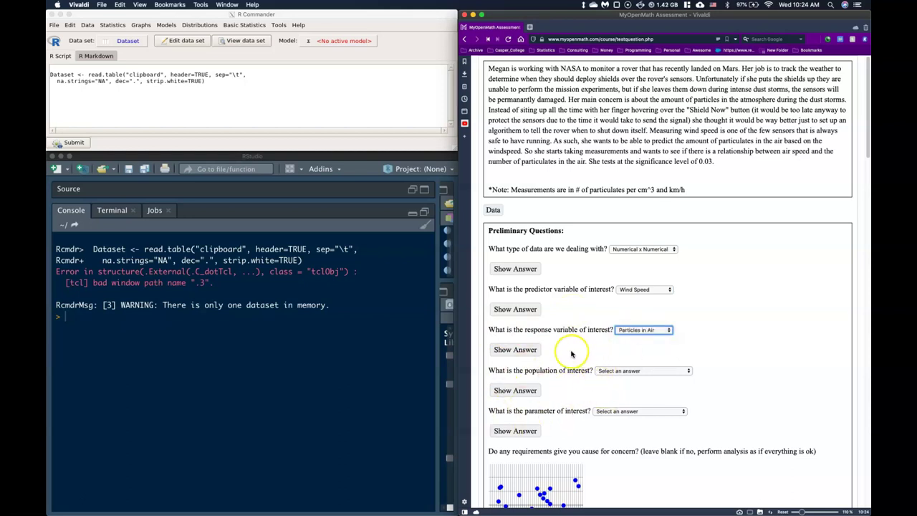
Choose Atmospheric Conditions Near Rover as population and true mean particles per cm^3 as parameter.
left_click(614, 371)
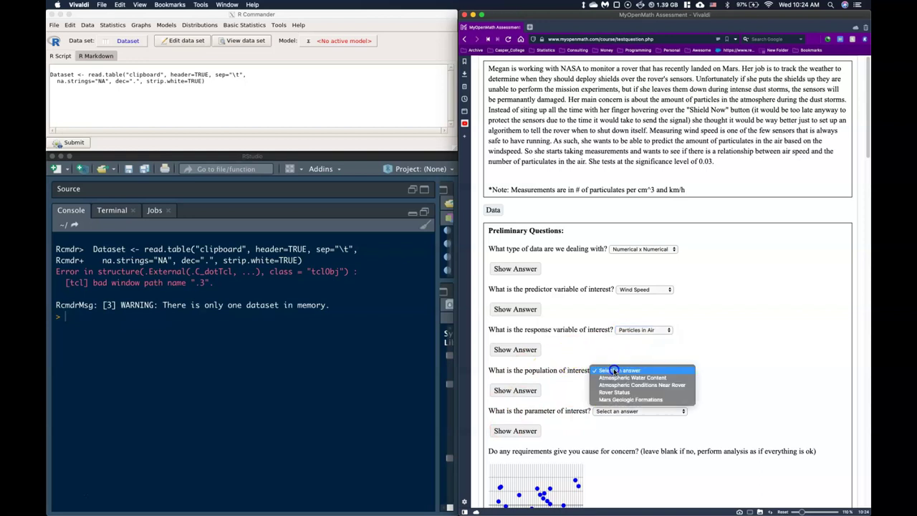
left_click(678, 391)
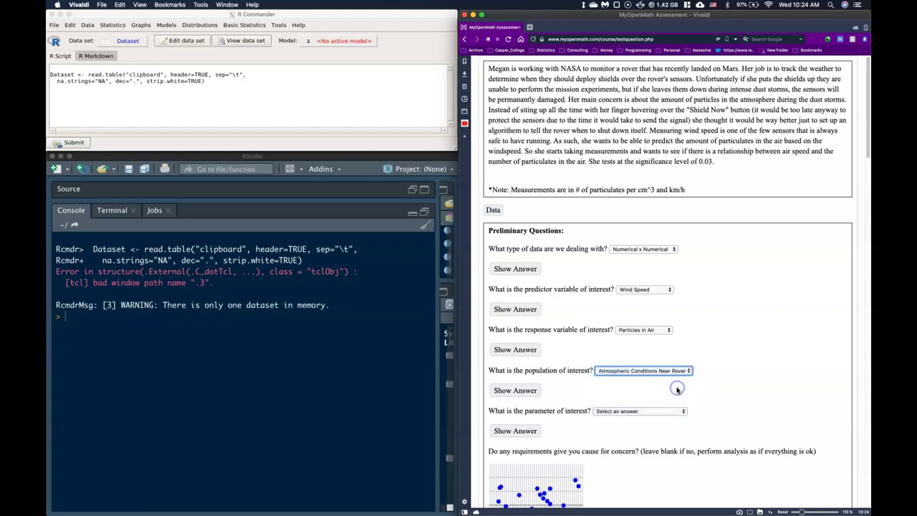
left_click(616, 411)
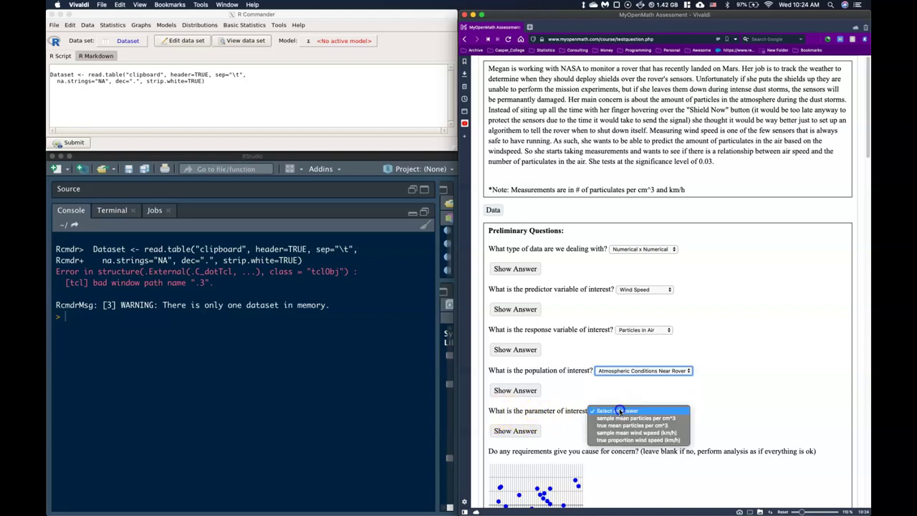
left_click(663, 425)
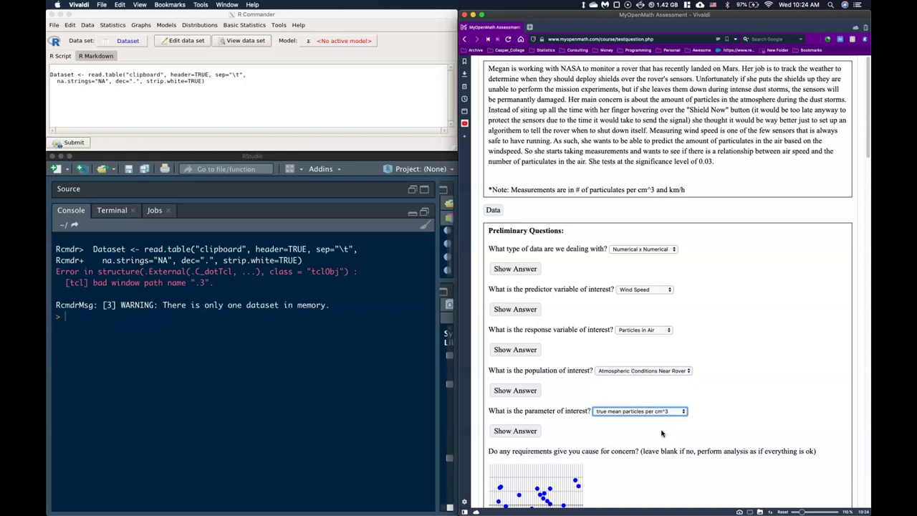
left_click(734, 303)
Choose Regression in the 'Which method should we be using' dropdown.
scroll(737, 308, "down", 3)
scroll(734, 305, "down", 2)
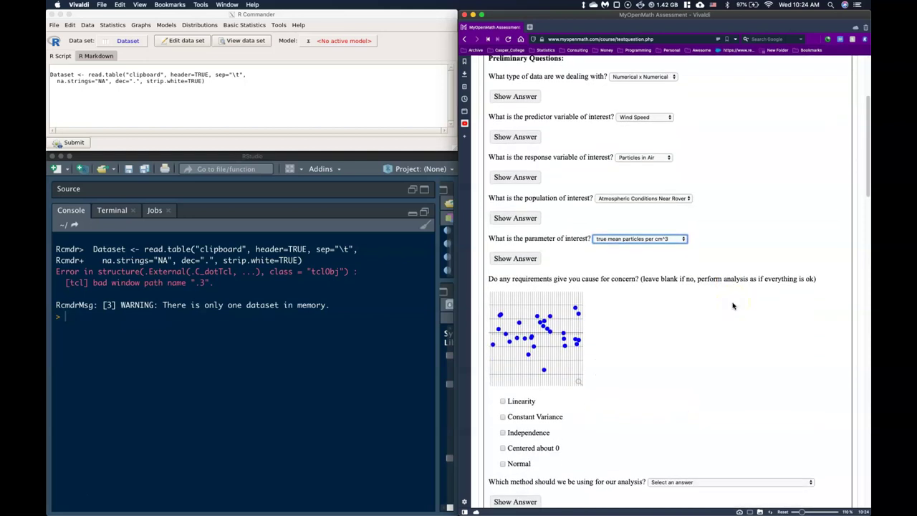
scroll(654, 319, "down", 1)
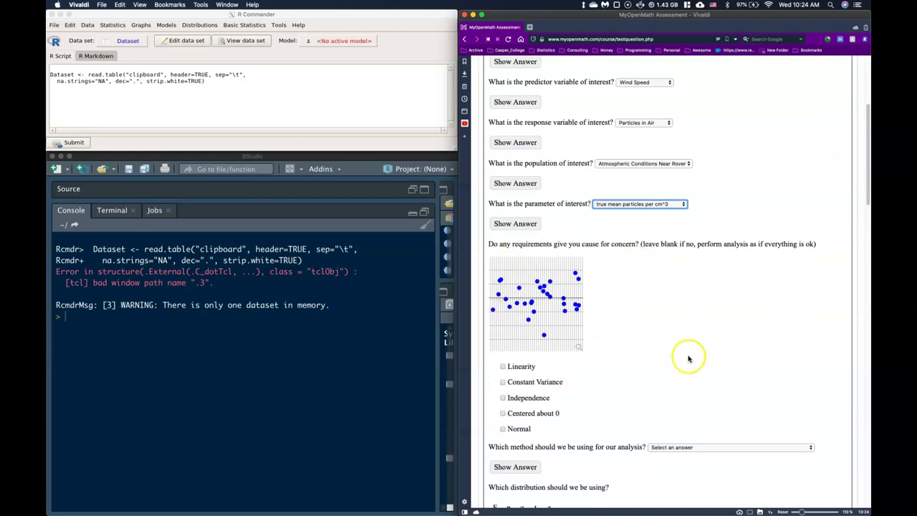
scroll(605, 351, "down", 4)
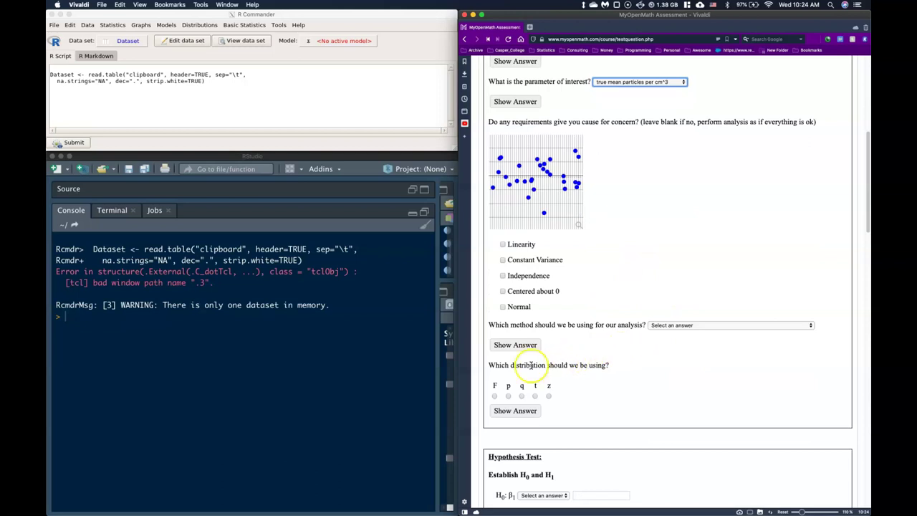
left_click(680, 325)
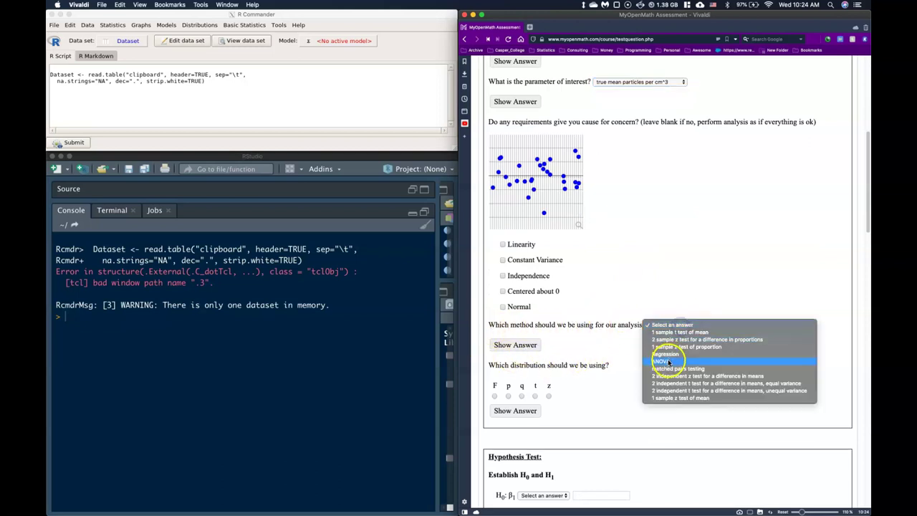
left_click(679, 354)
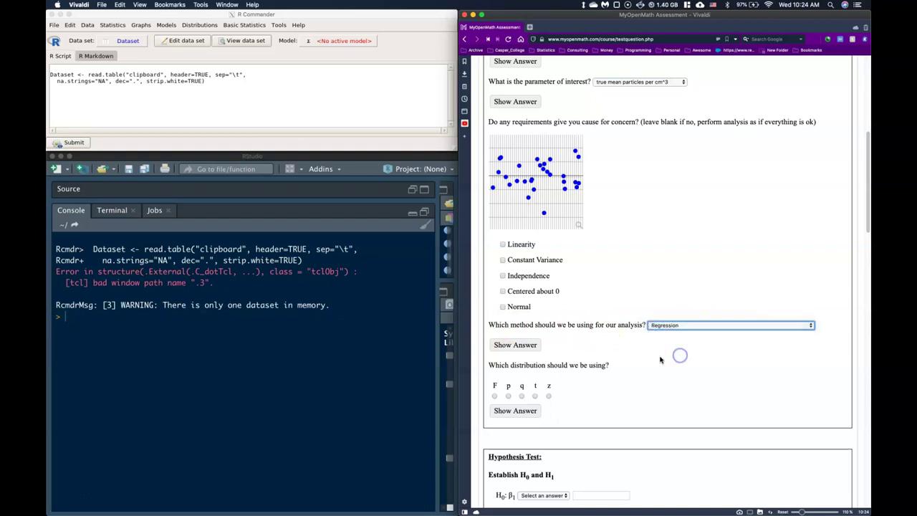
left_click(675, 293)
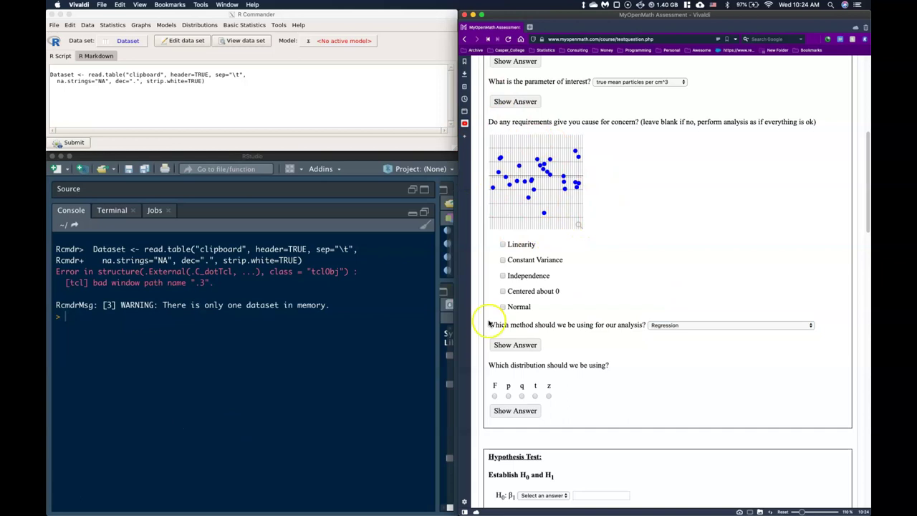
Fit RegModel.3, regressing Particulates on Wind.Speed, and review its summary showing slope 0.4732.
left_click(152, 120)
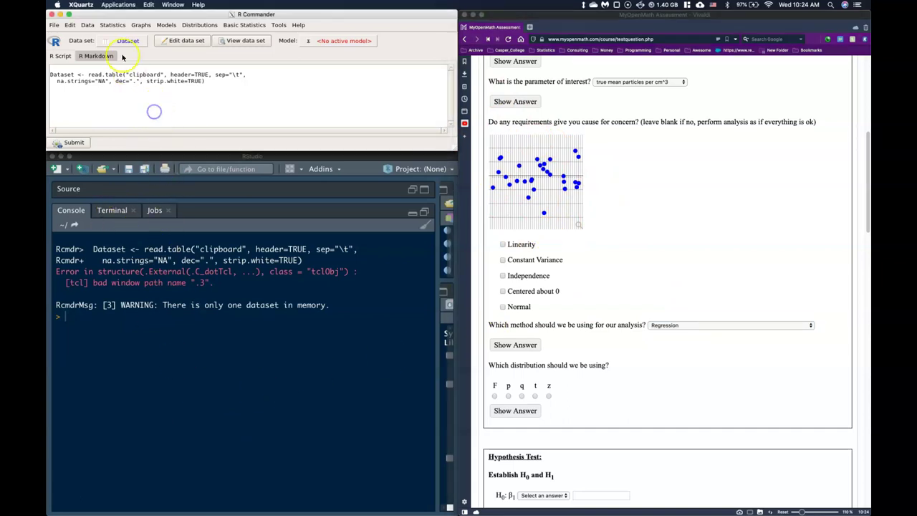
left_click(112, 25)
mouse_move(121, 98)
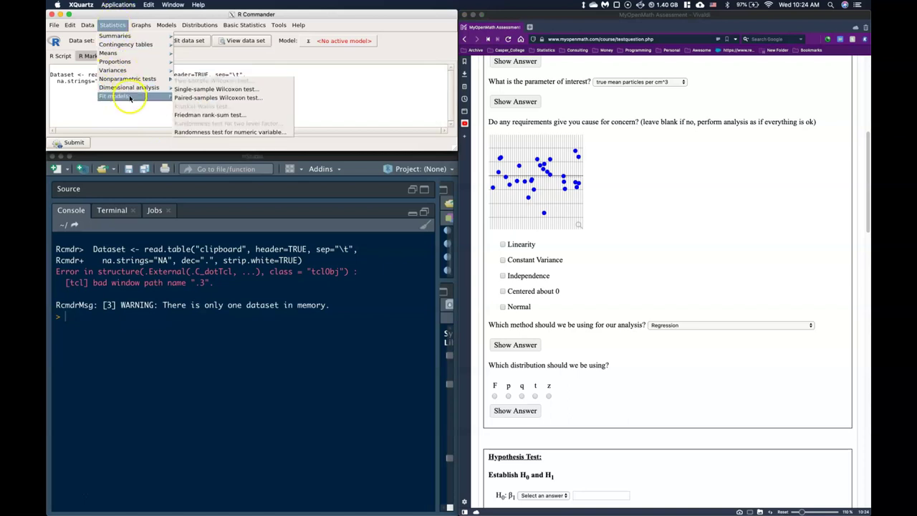
left_click(208, 98)
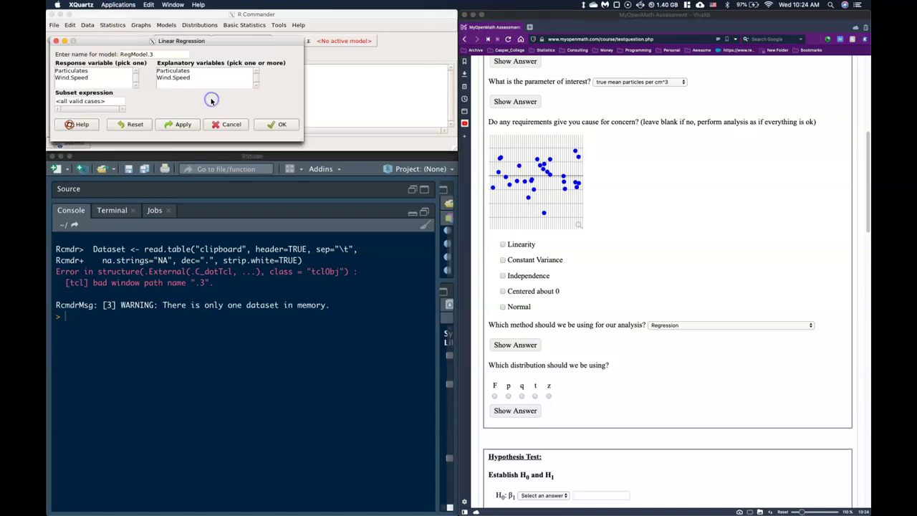
left_click(78, 71)
left_click(179, 77)
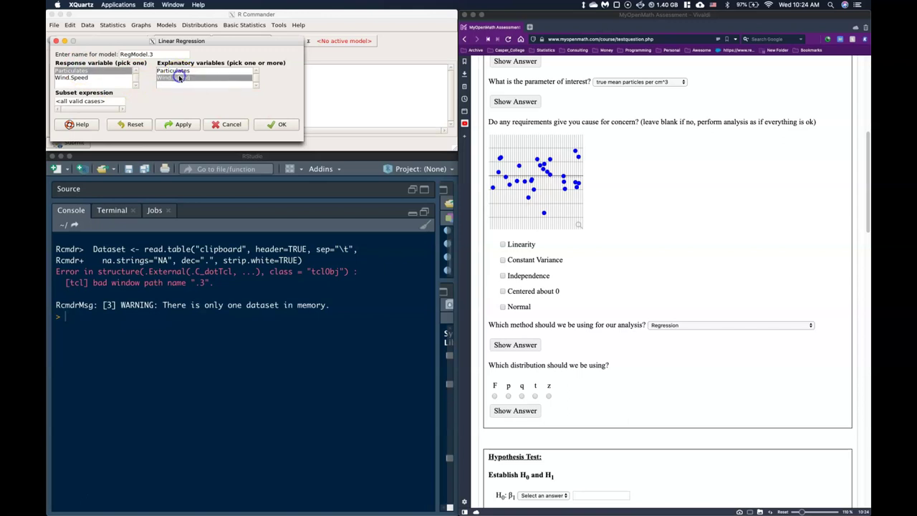
left_click(282, 126)
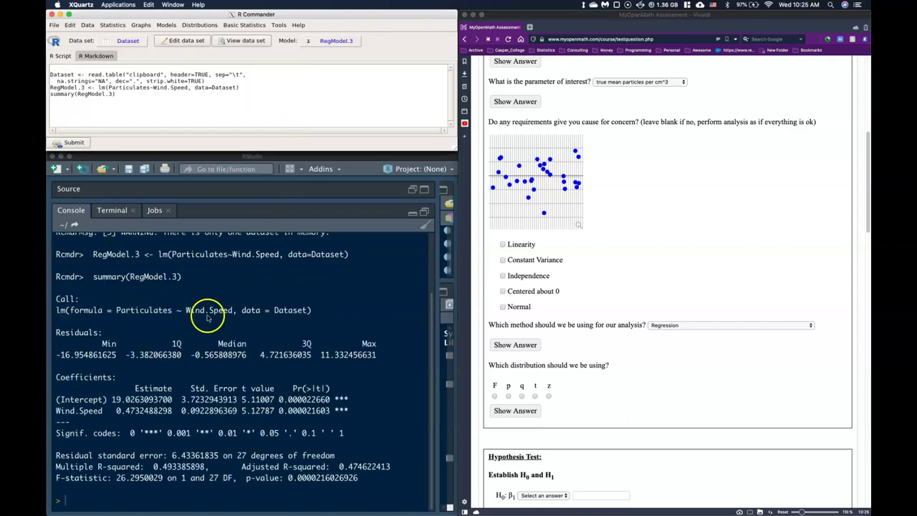
scroll(343, 444, "up", 4)
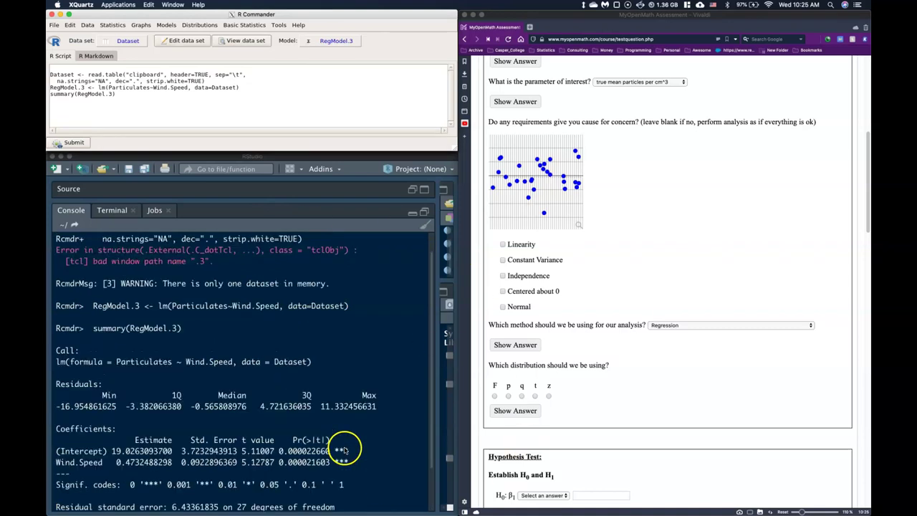
scroll(348, 369, "down", 3)
scroll(337, 369, "up", 3)
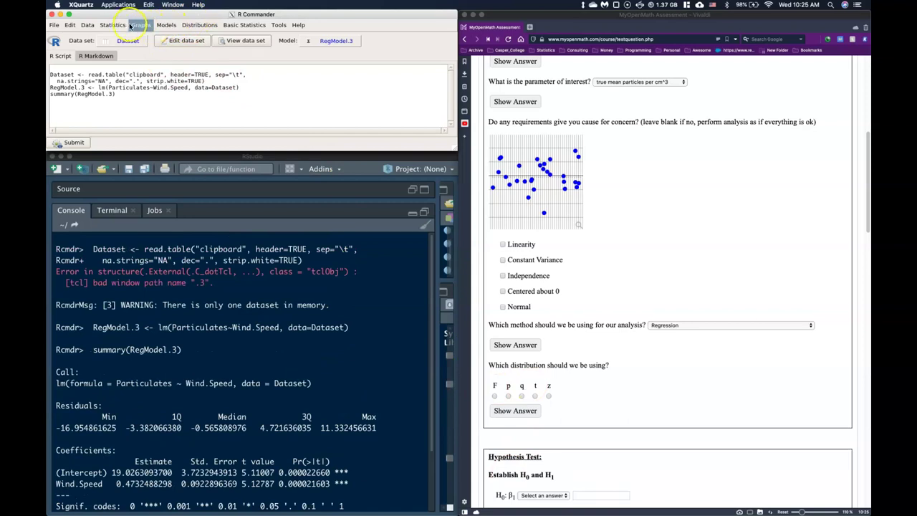
left_click(165, 26)
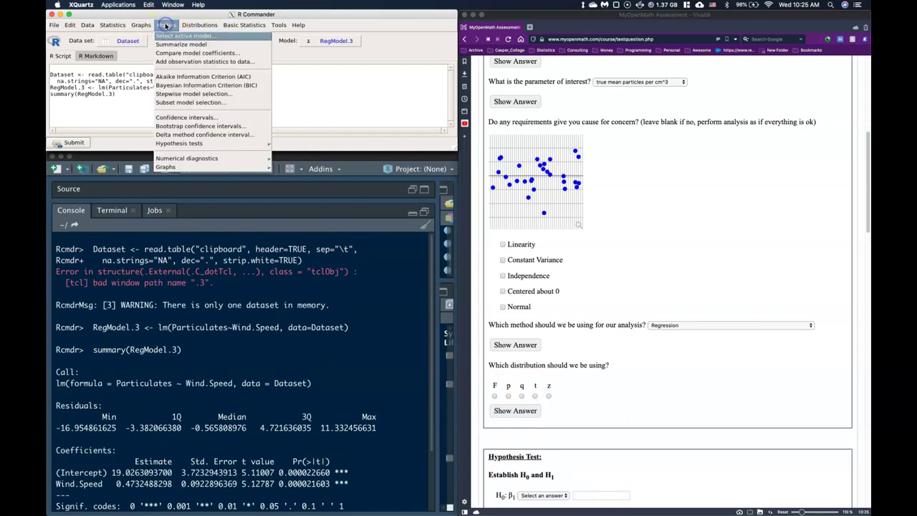
mouse_move(171, 160)
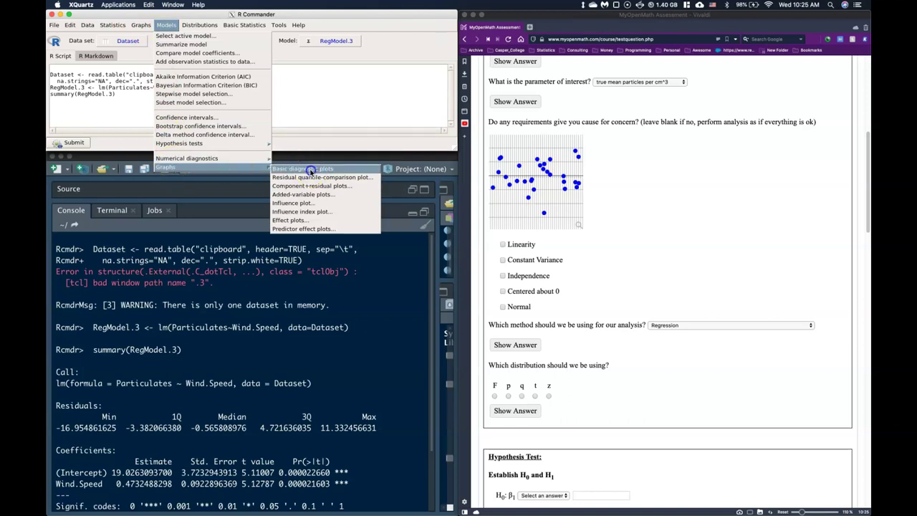
Draw RegModel.3's basic diagnostic plots and bring the Quartz plot window to the front.
left_click(308, 170)
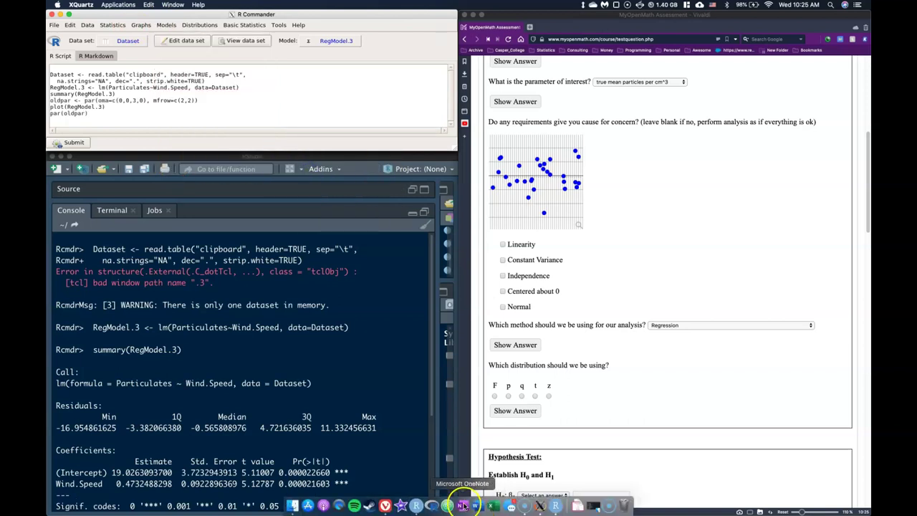
key("ctrl+Up")
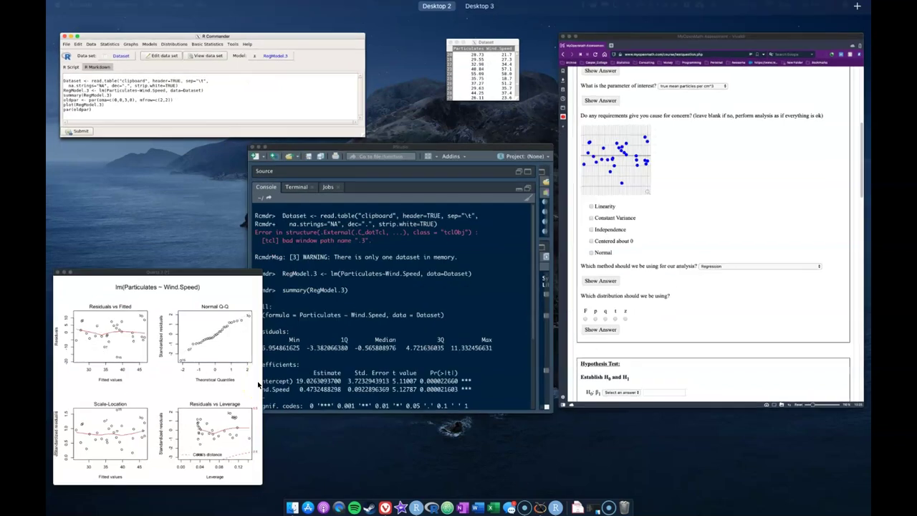
left_click(258, 385)
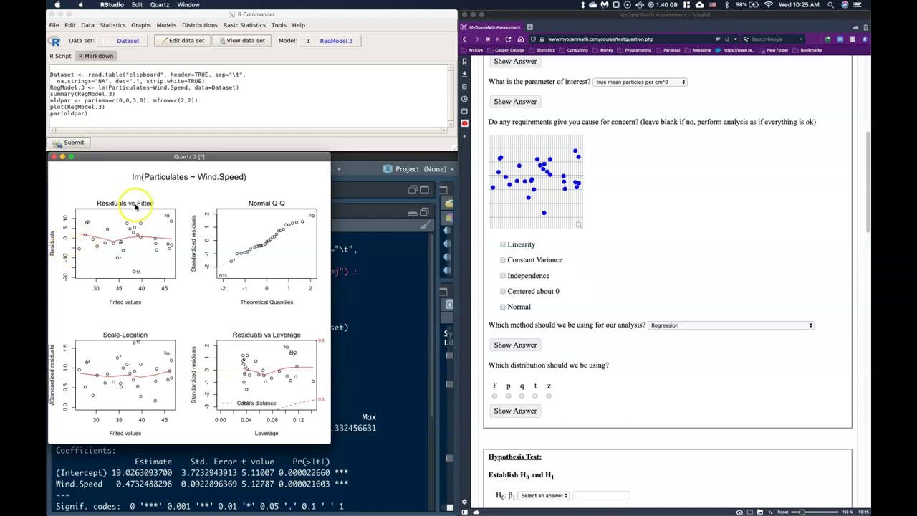
Start a scatterplot with Wind.Speed on the x-axis and Particulates on the y-axis.
left_click(140, 25)
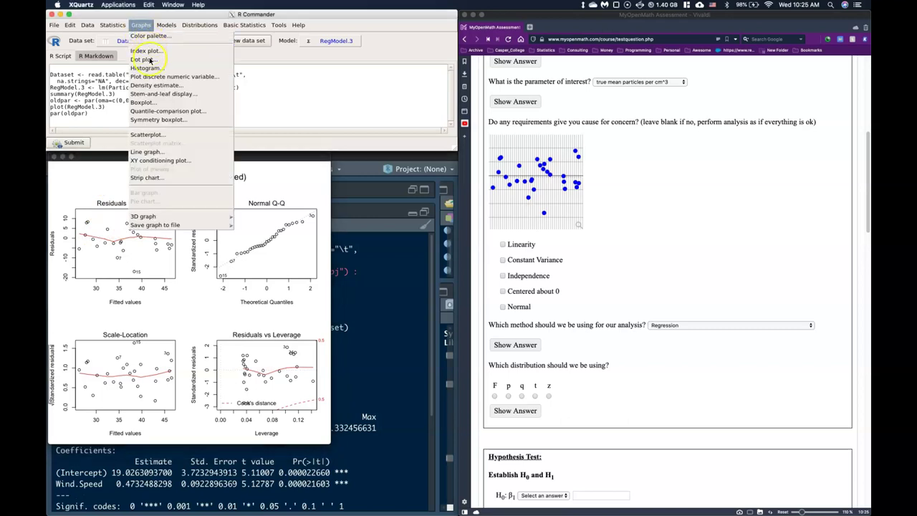
left_click(157, 136)
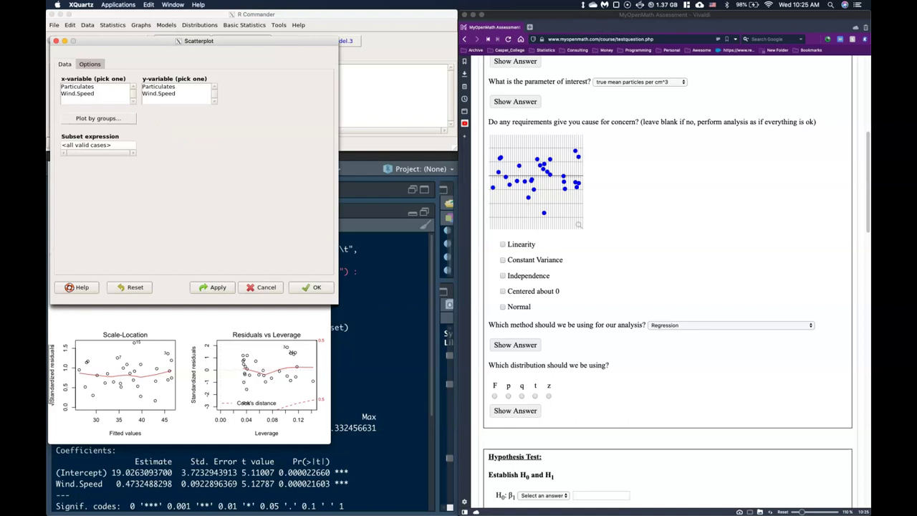
left_click(91, 94)
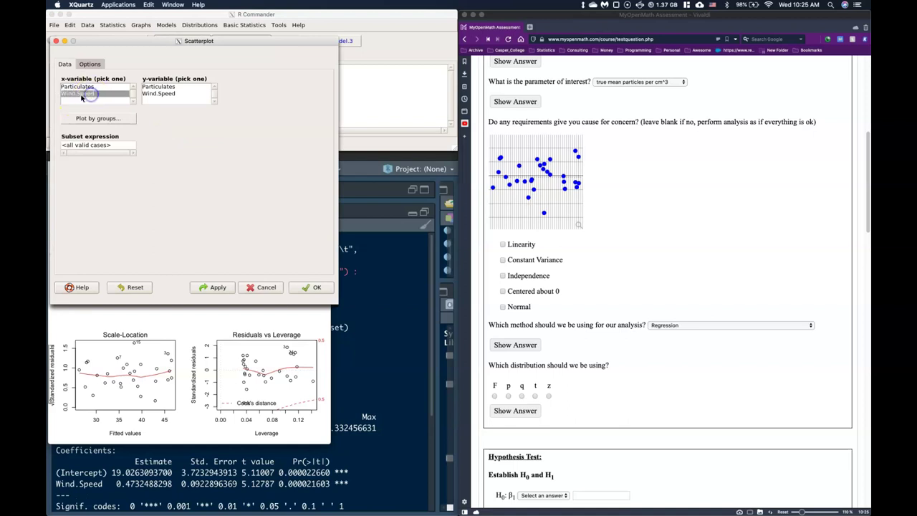
left_click(160, 87)
Label the axes, title the plot Rover Conditions, add a least-squares line, and draw it.
left_click(90, 64)
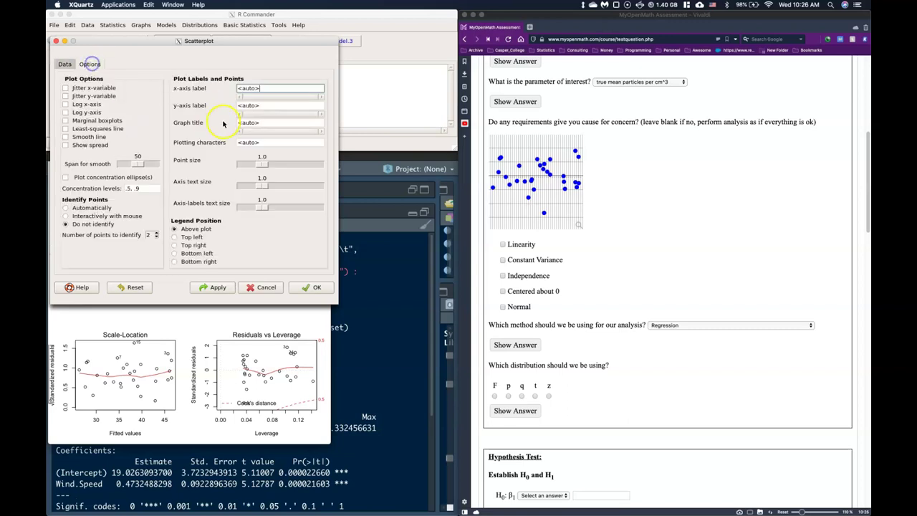
left_click_drag(258, 88, 215, 87)
left_click_drag(259, 105, 214, 102)
type("Particulates")
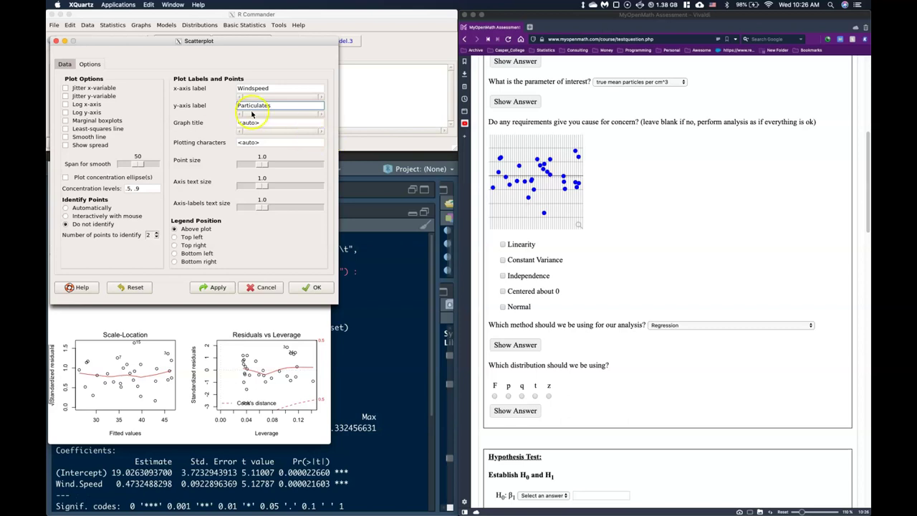
left_click_drag(321, 121, 208, 121)
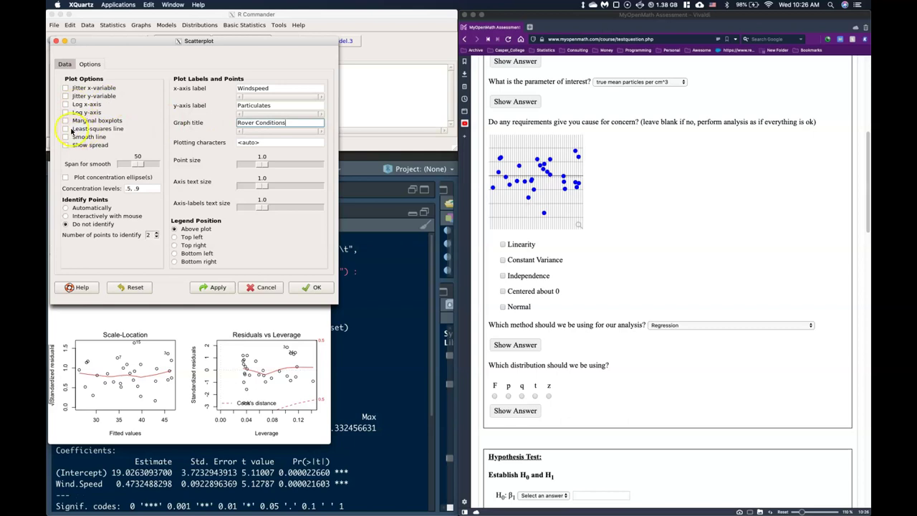
left_click(66, 129)
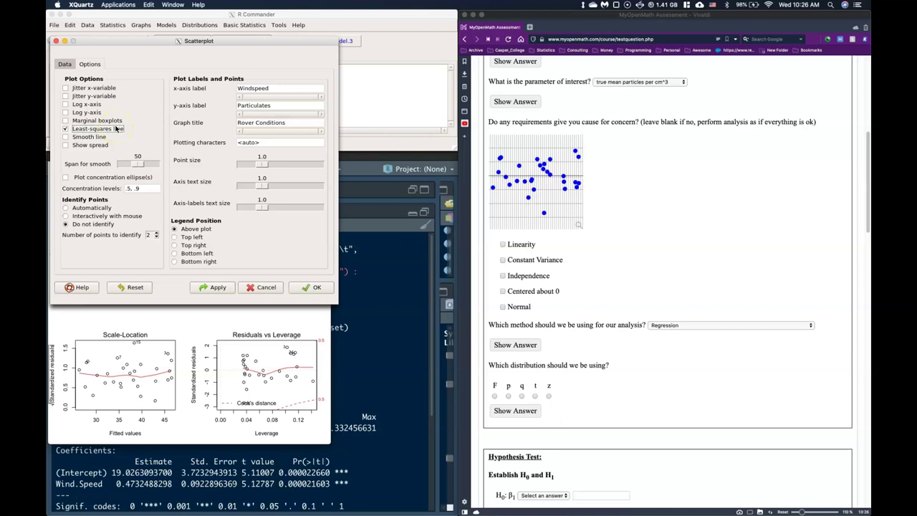
left_click(306, 287)
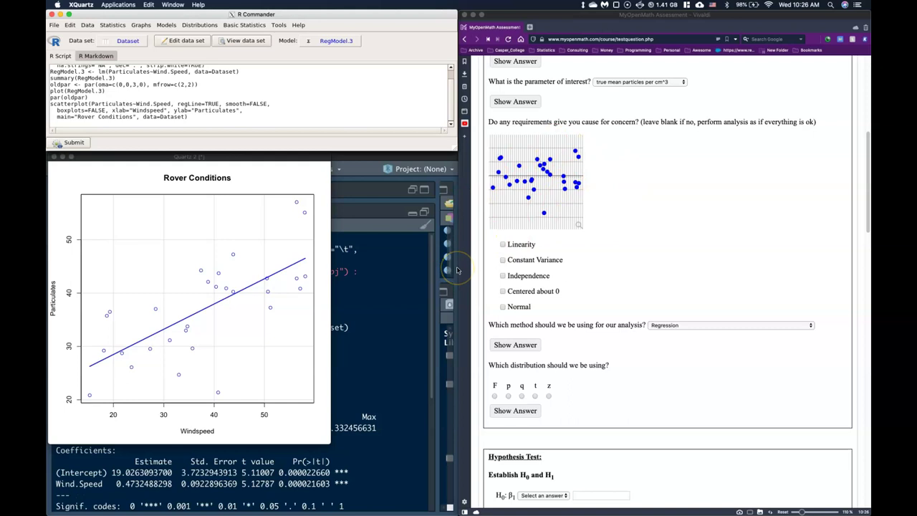
Redraw RegModel.3's Residuals vs Fitted, Normal Q-Q, Scale-Location and Residuals vs Leverage plots.
left_click(164, 26)
mouse_move(215, 167)
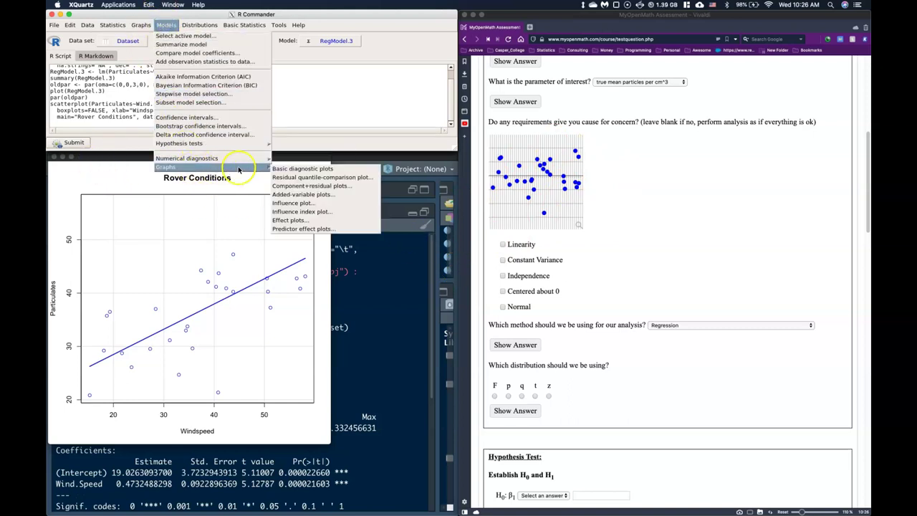
left_click(321, 170)
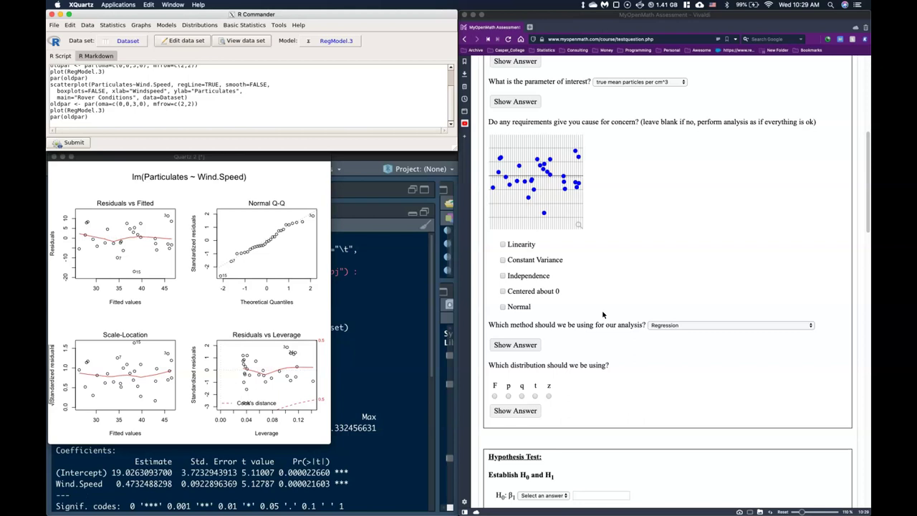
Answer that the F distribution applies to this test.
scroll(603, 313, "down", 2)
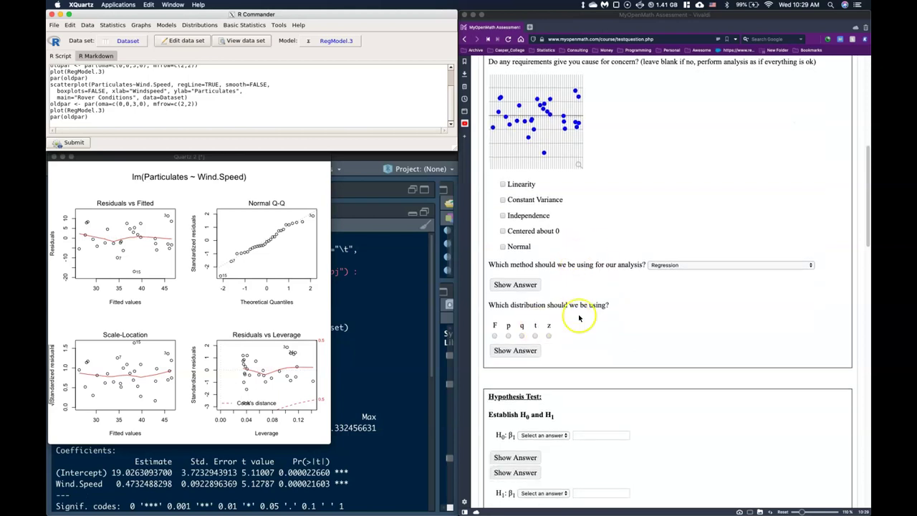
left_click(493, 337)
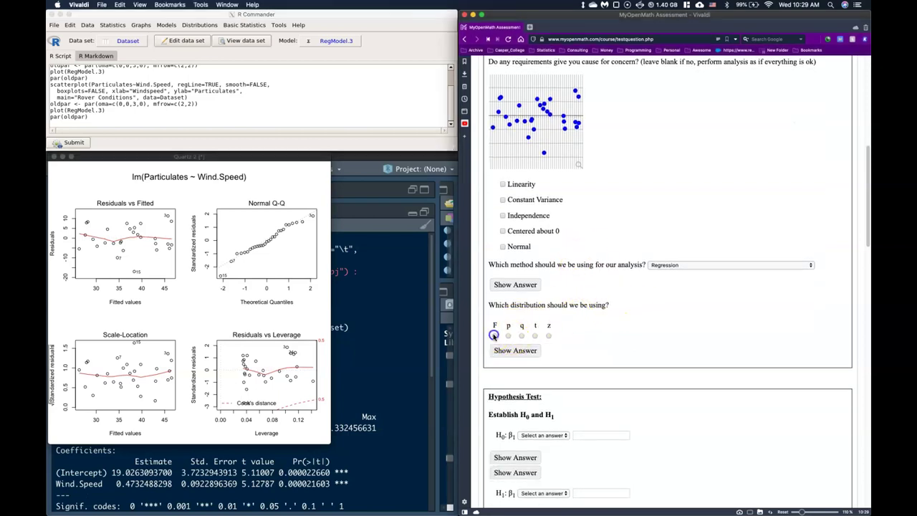
left_click(492, 338)
scroll(594, 326, "down", 5)
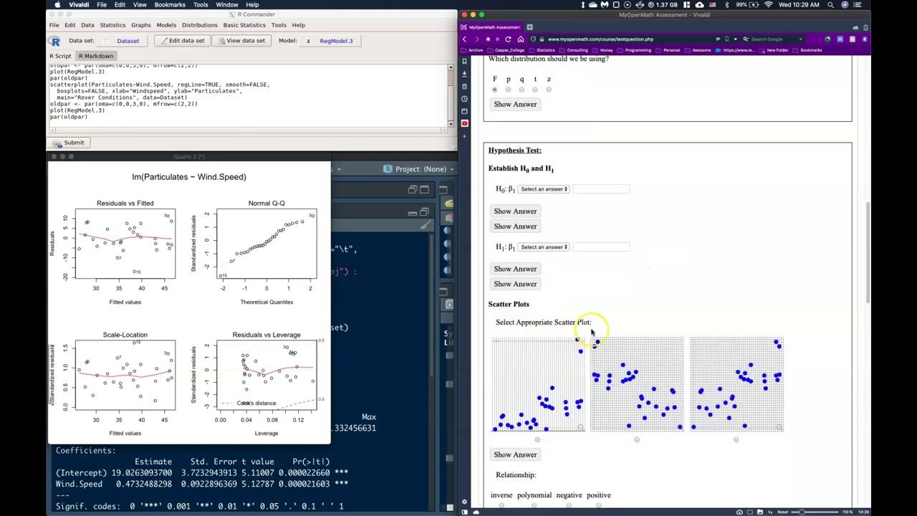
Set the null hypothesis relation to equals with value 0, giving H0: β1 = 0.
left_click(546, 188)
left_click(533, 212)
left_click(589, 187)
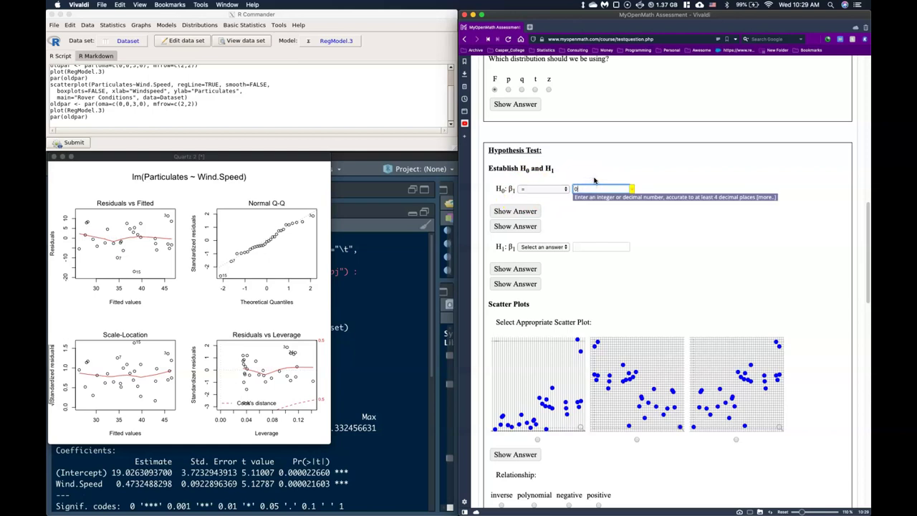
left_click(583, 170)
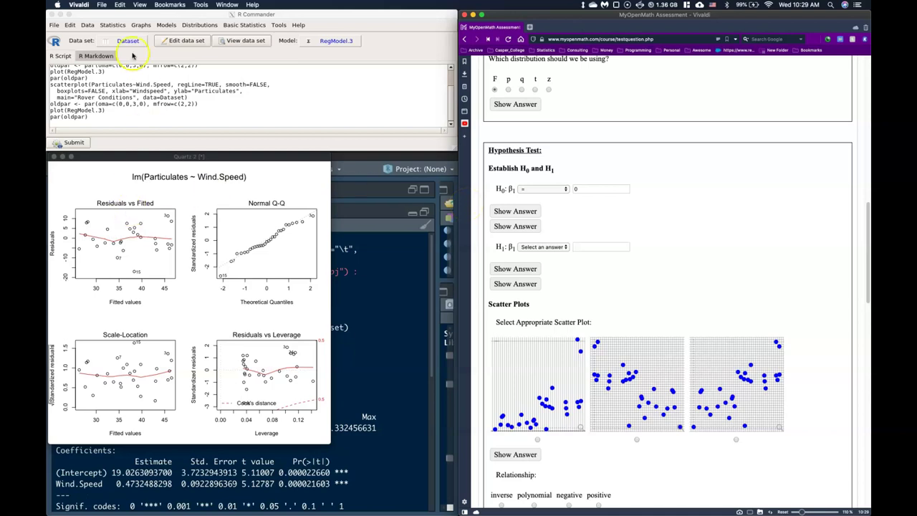
left_click(173, 27)
Redraw the Rover Conditions scatterplot in R Commander.
left_click(140, 25)
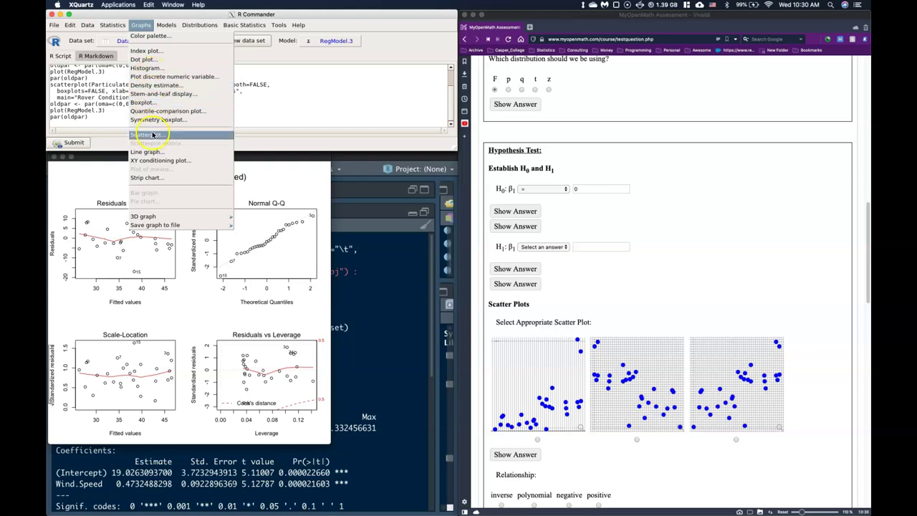
left_click(147, 134)
left_click(317, 287)
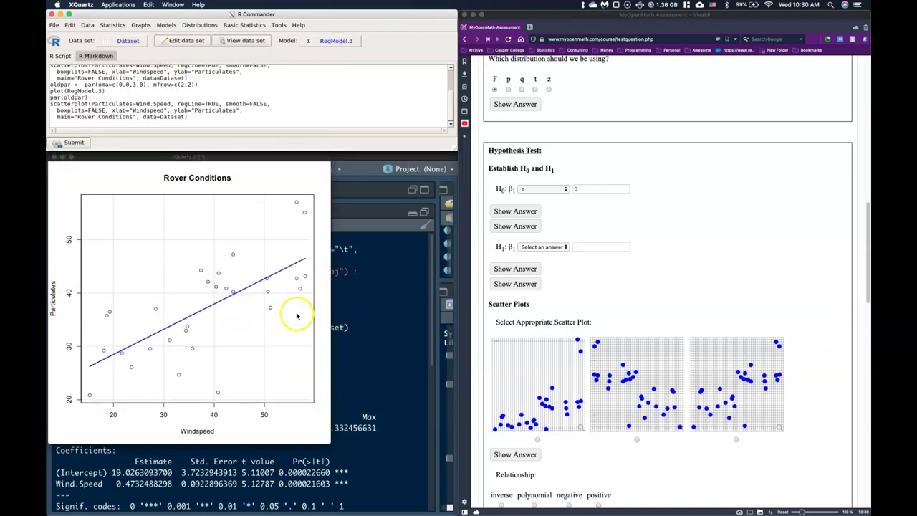
Set the alternative hypothesis relation to not equal with value 0, giving H1: β1 ≠ 0.
left_click(547, 247)
left_click(548, 248)
left_click(739, 214)
scroll(739, 212, "up", 10)
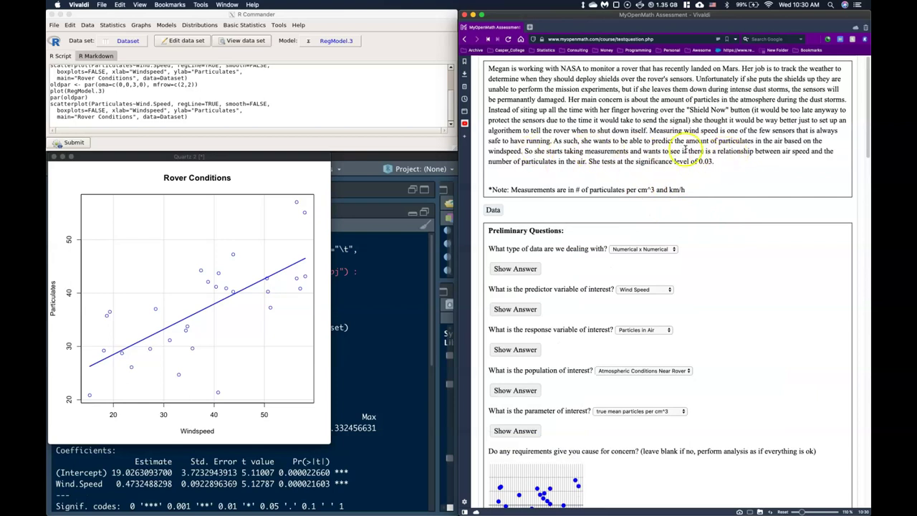
scroll(644, 211, "down", 5)
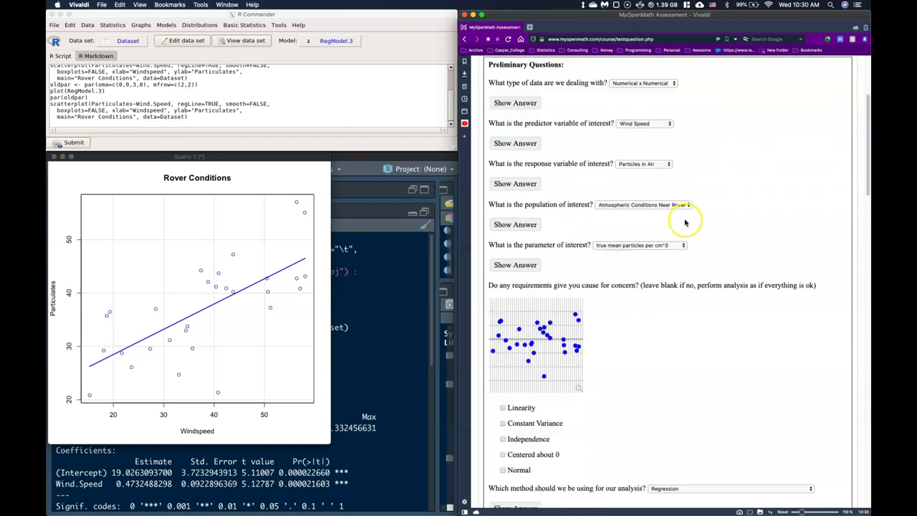
scroll(680, 222, "down", 10)
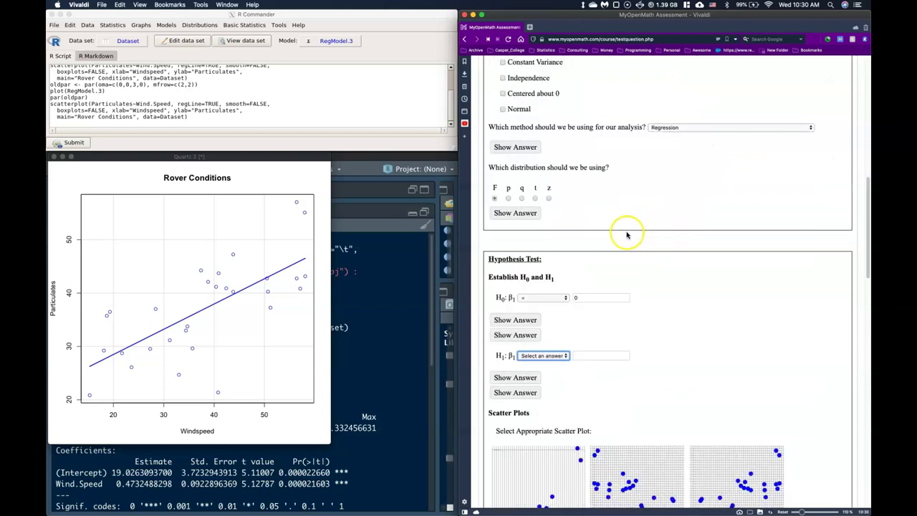
left_click(558, 355)
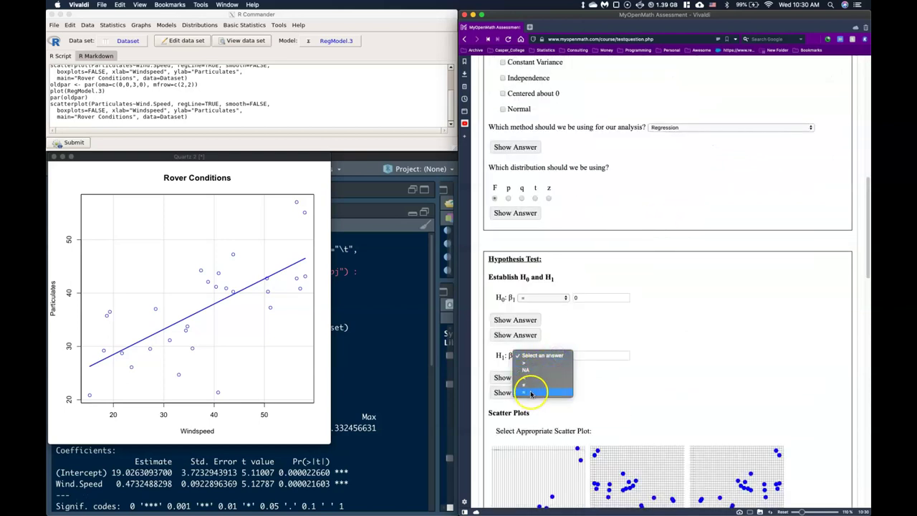
left_click(534, 387)
left_click(592, 356)
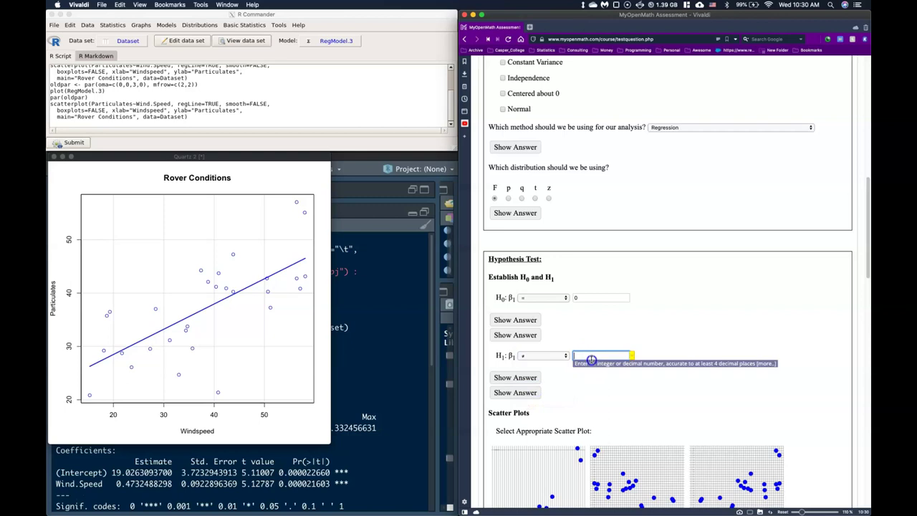
left_click(600, 403)
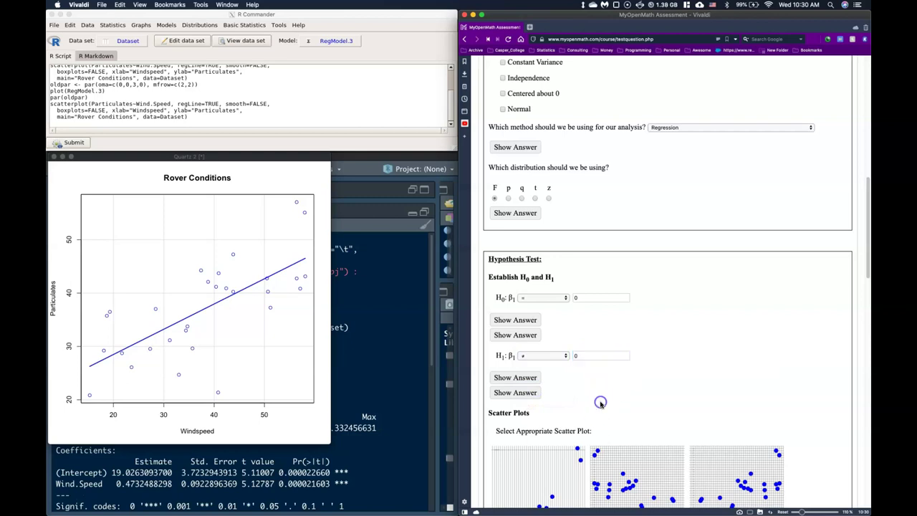
Pick the third scatter plot as the match and mark the relationship as positive.
scroll(612, 401, "down", 5)
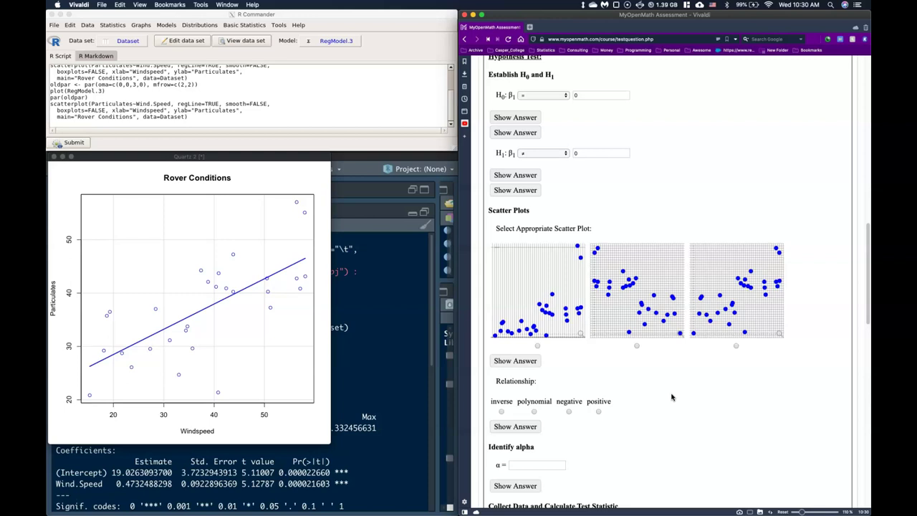
left_click(673, 360)
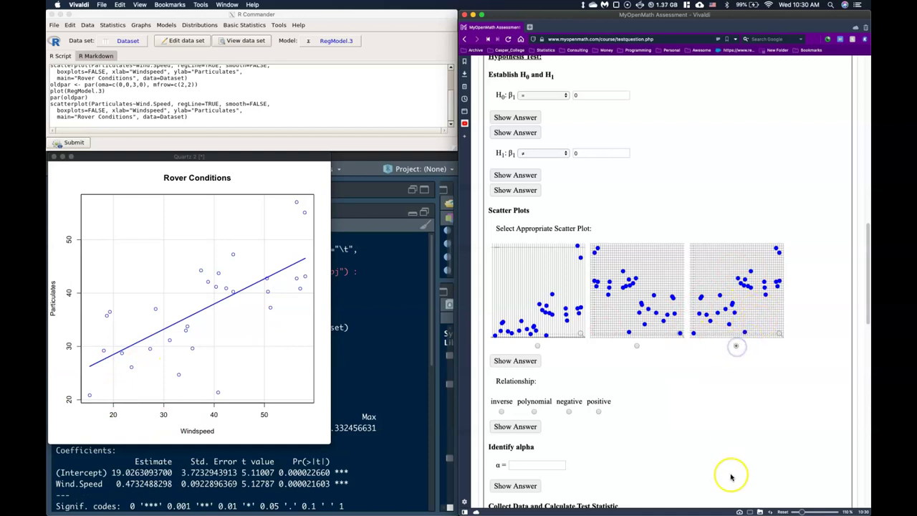
scroll(608, 360, "down", 2)
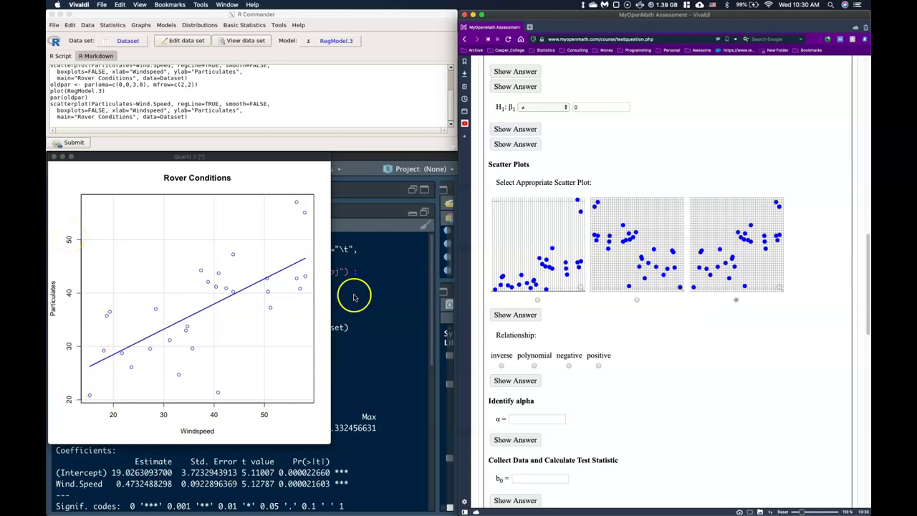
left_click(598, 365)
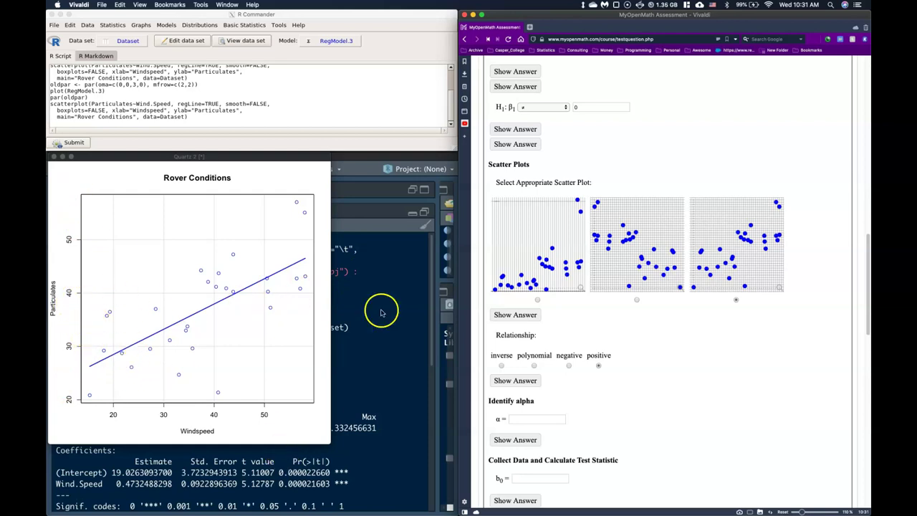
Enter 0.03 as the significance level α.
scroll(551, 392, "down", 2)
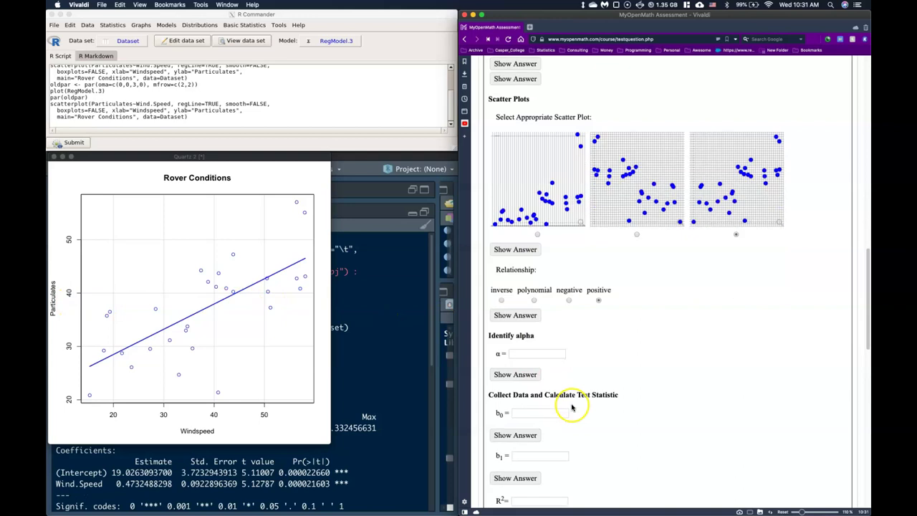
left_click(521, 353)
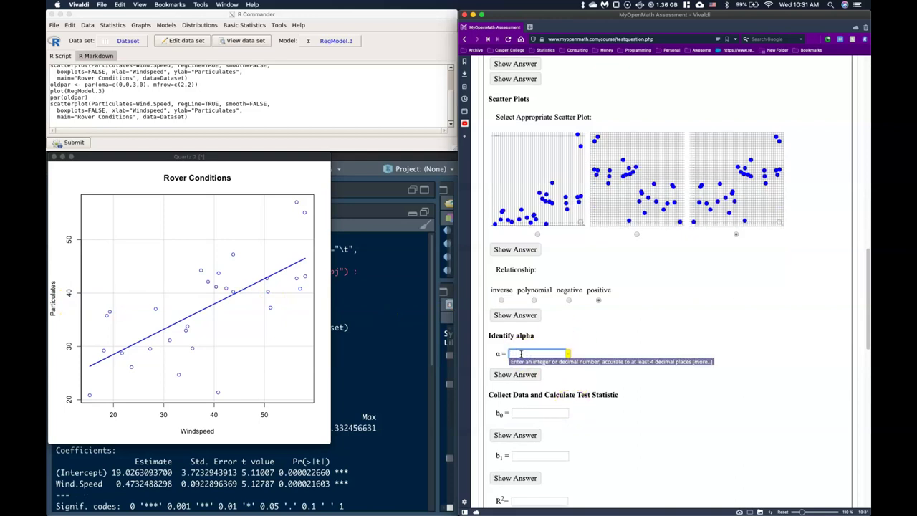
scroll(561, 348, "up", 15)
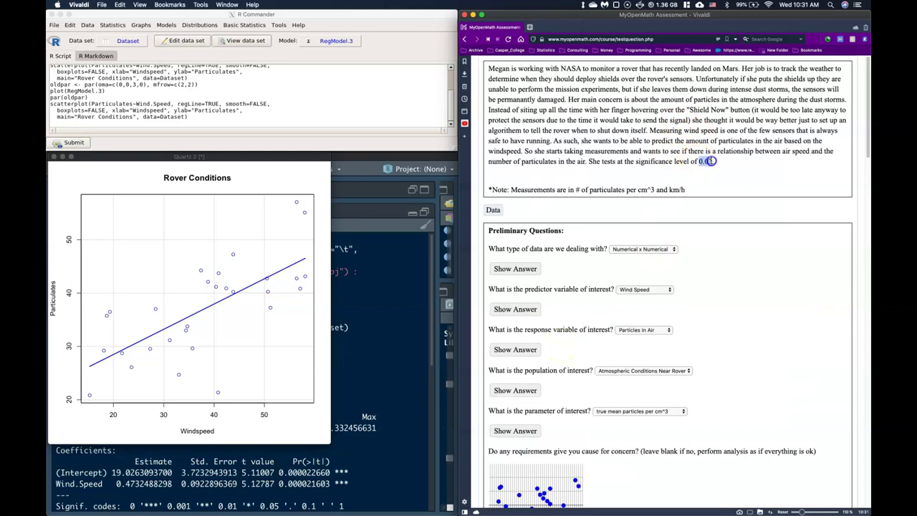
scroll(702, 160, "down", 15)
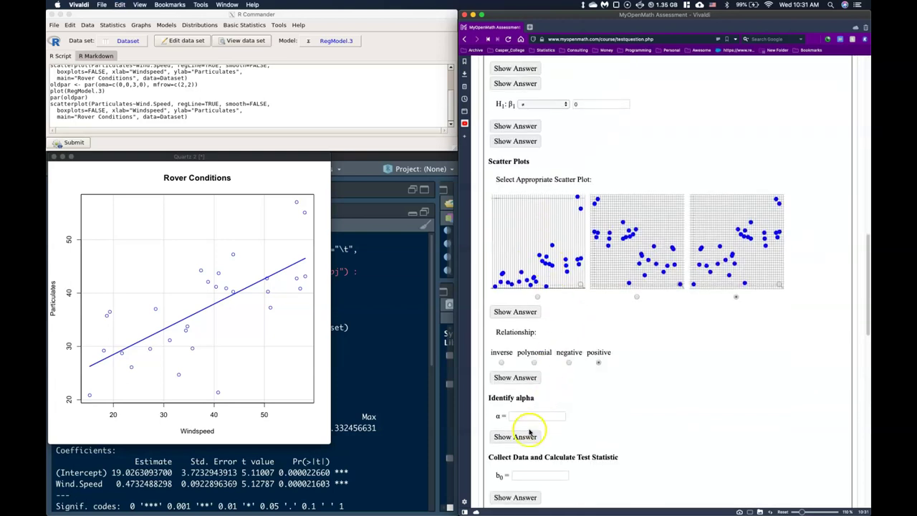
left_click(530, 415)
scroll(588, 372, "down", 5)
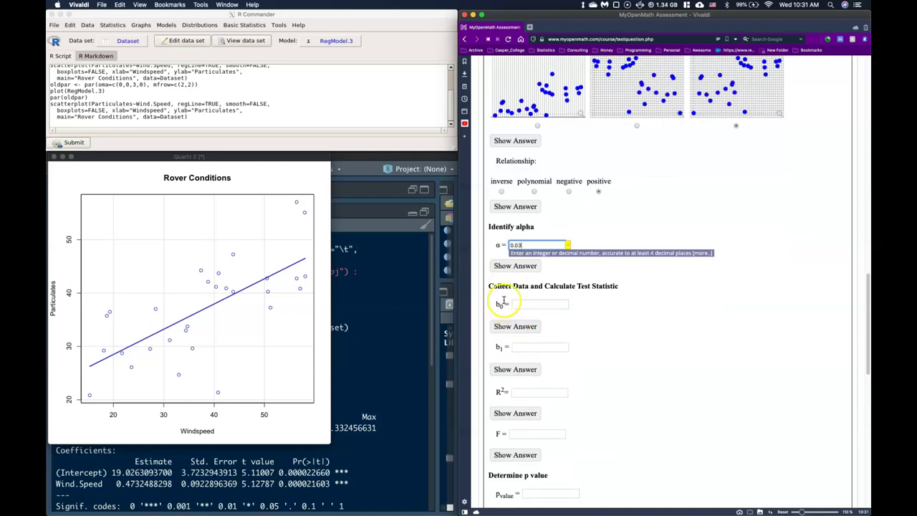
left_click(401, 285)
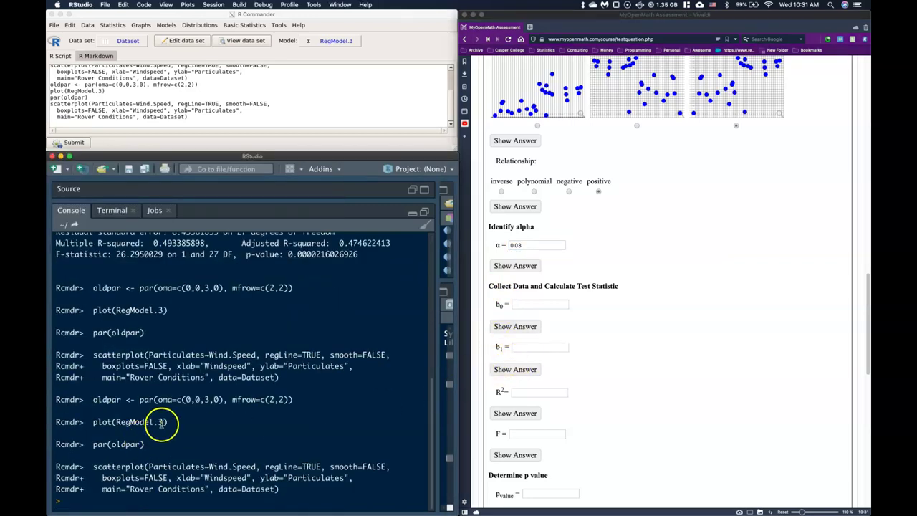
Scroll the RStudio console to the summary(RegModel.3) output and highlight its Coefficients table.
scroll(160, 423, "up", 8)
scroll(161, 423, "down", 2)
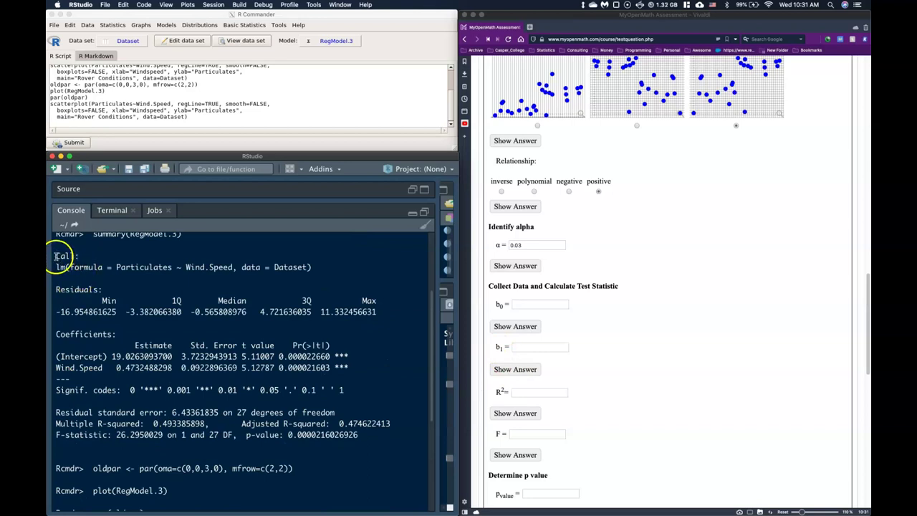
left_click_drag(55, 256, 297, 440)
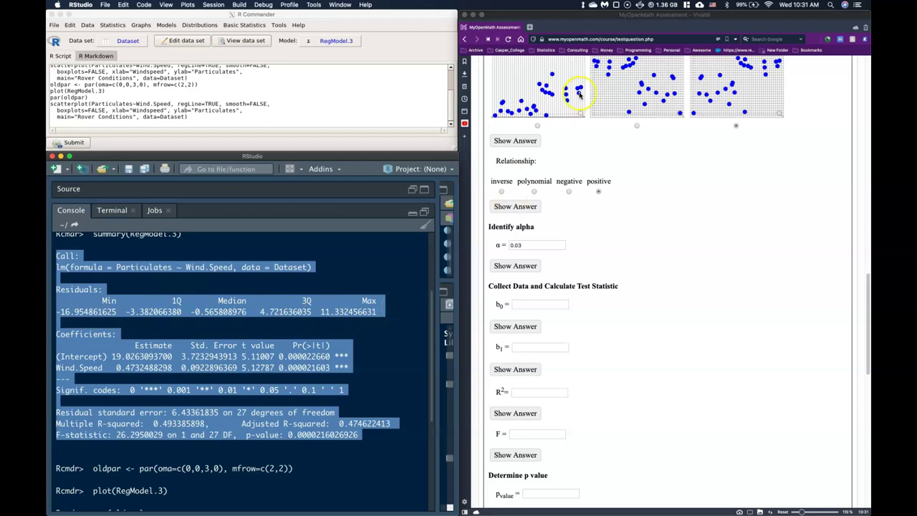
left_click(380, 330)
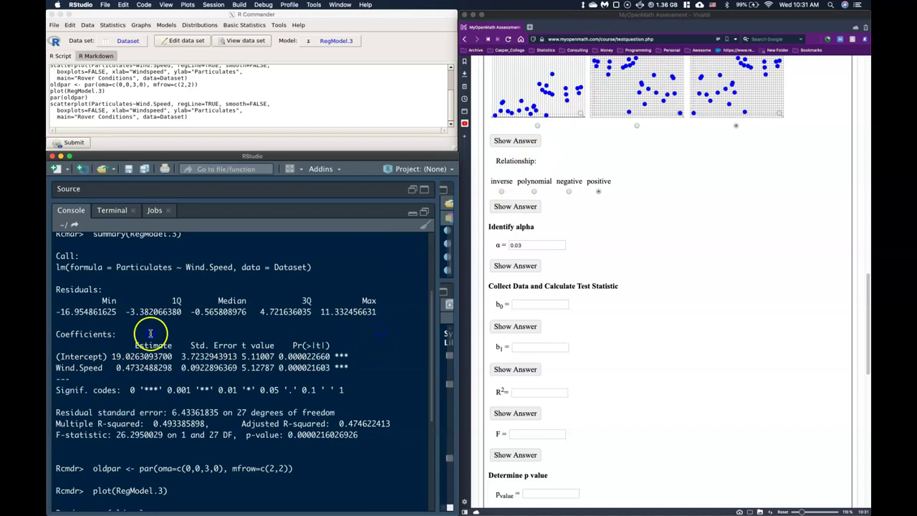
left_click_drag(55, 334, 382, 376)
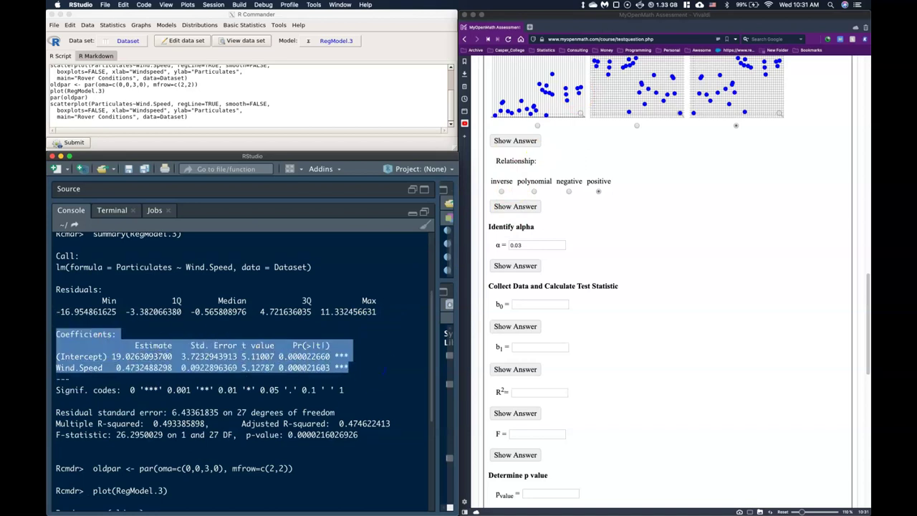
Enter the intercept 19.0263093700 as b0 and the slope 0.4732488298 as b1.
left_click(118, 356)
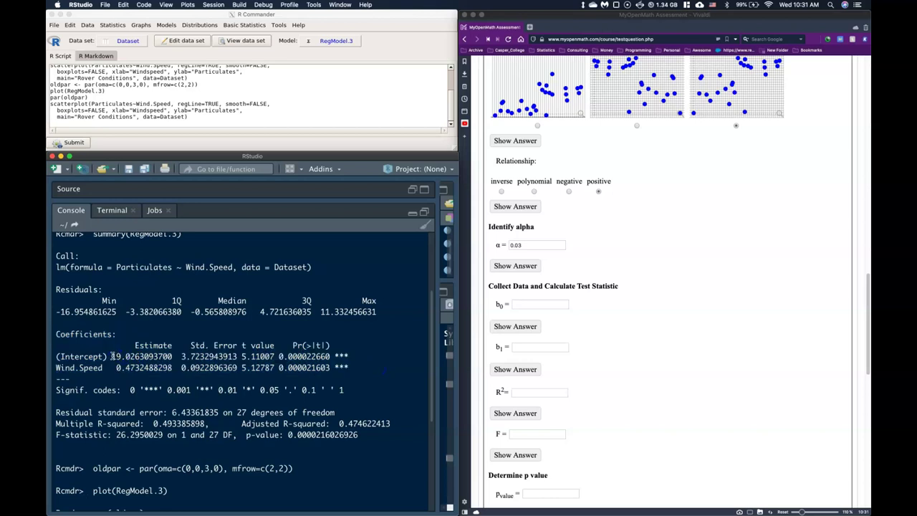
left_click_drag(112, 356, 171, 356)
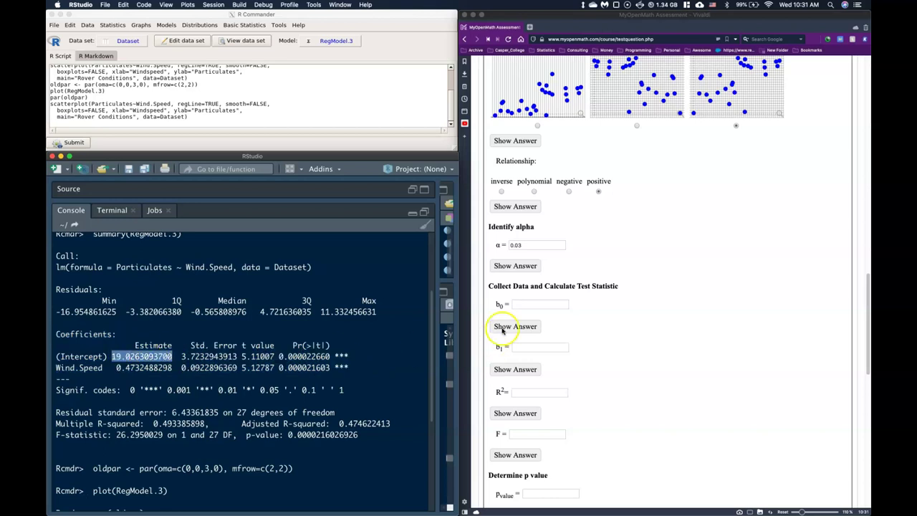
left_click(520, 305)
type("19.0263093700")
left_click(117, 370)
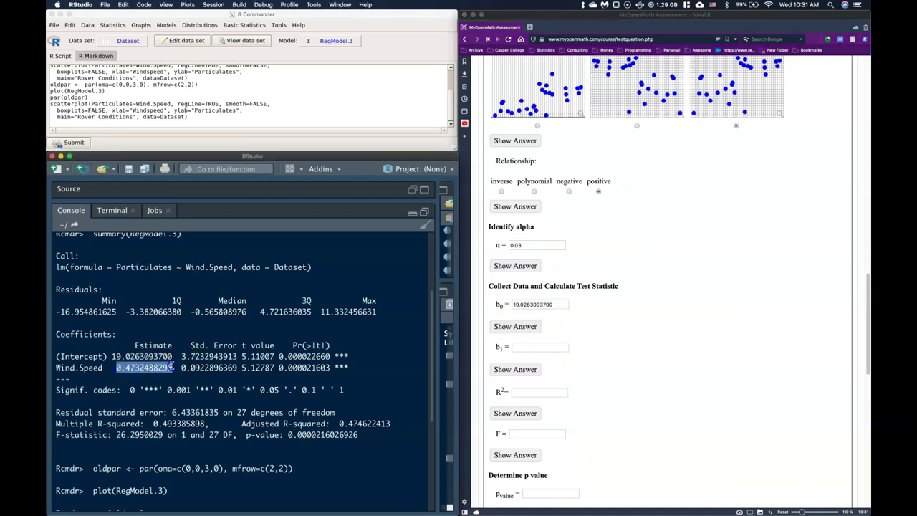
left_click(521, 348)
left_click(520, 347)
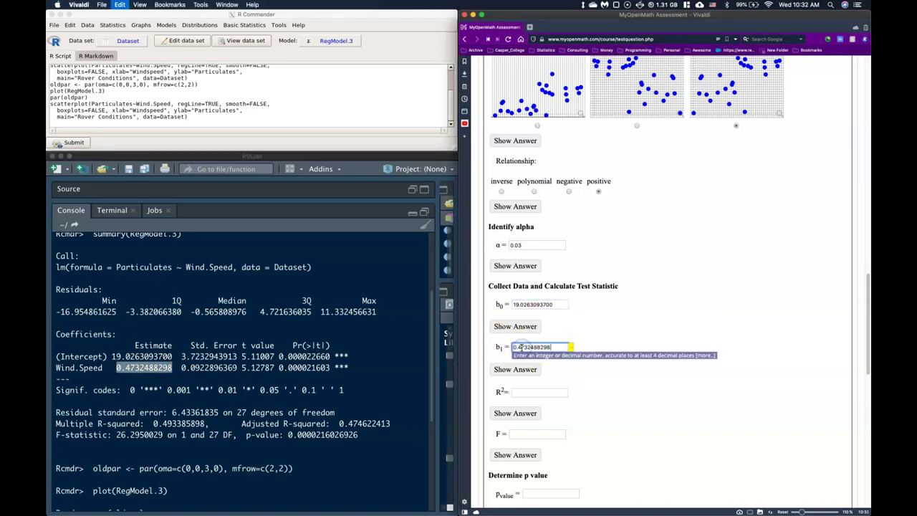
Copy Multiple R-squared 0.493385898 into R² and the F-statistic 26.2950029 into F.
left_click(519, 391)
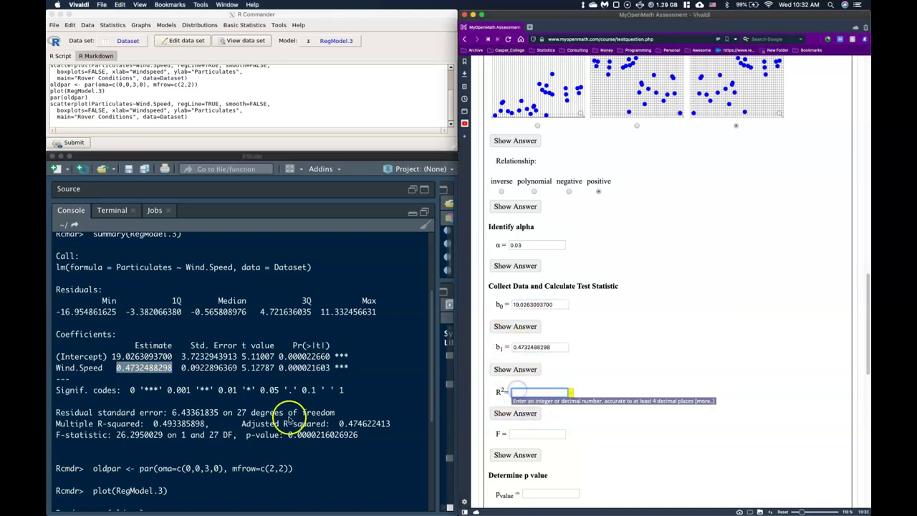
left_click(143, 423)
left_click_drag(153, 424, 207, 423)
key("super+c")
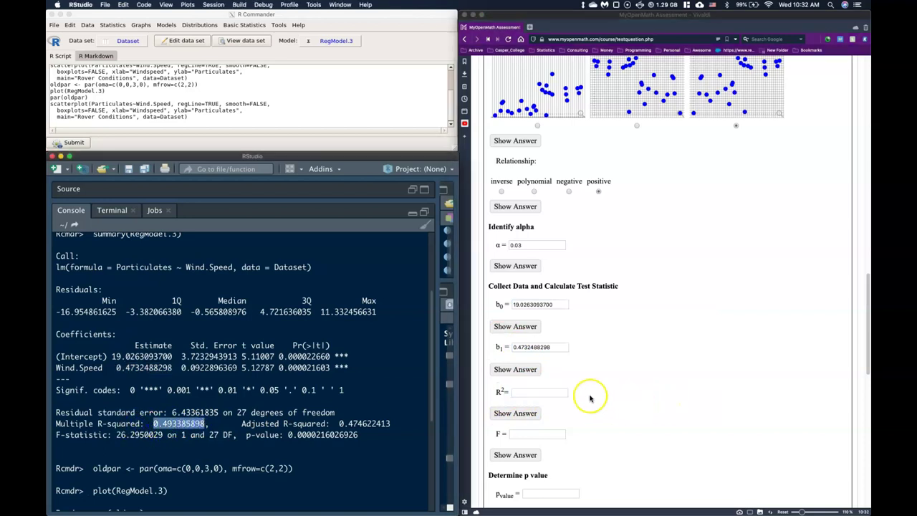
left_click(517, 392)
key("super+v")
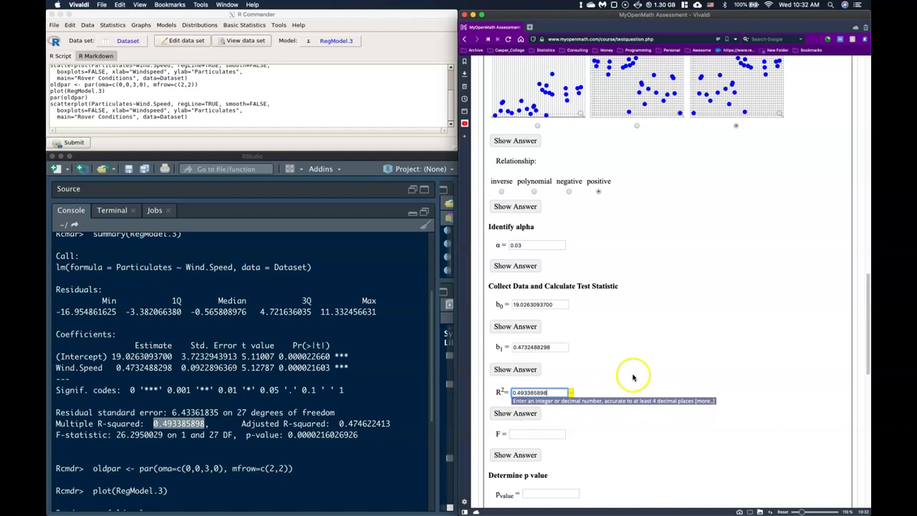
left_click(633, 376)
left_click(108, 435)
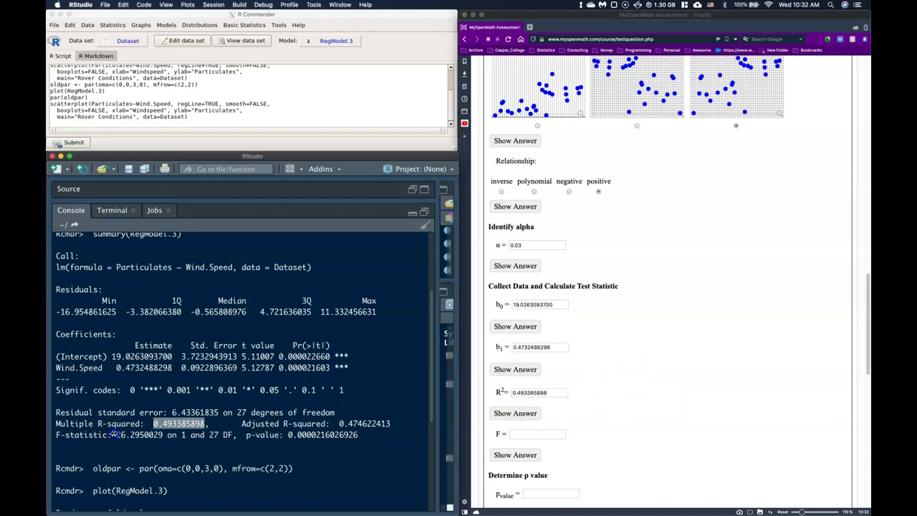
right_click(116, 433)
left_click(133, 447)
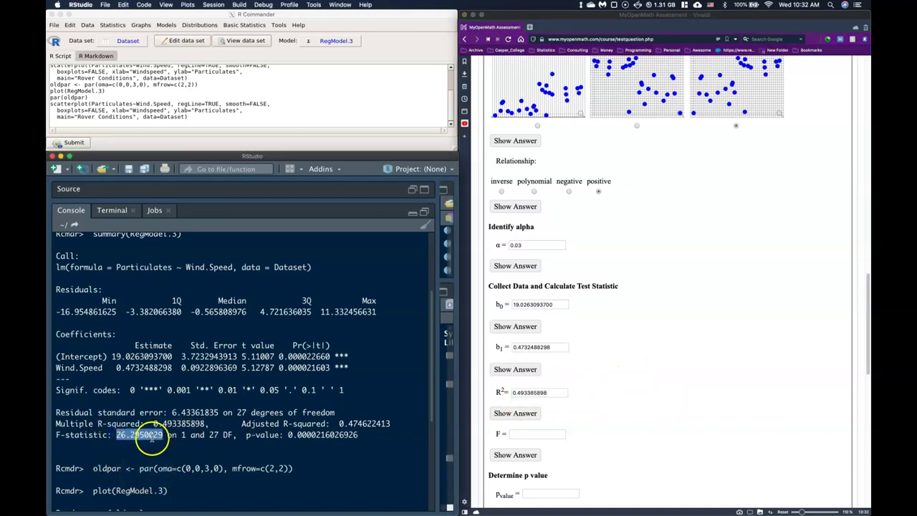
left_click(526, 434)
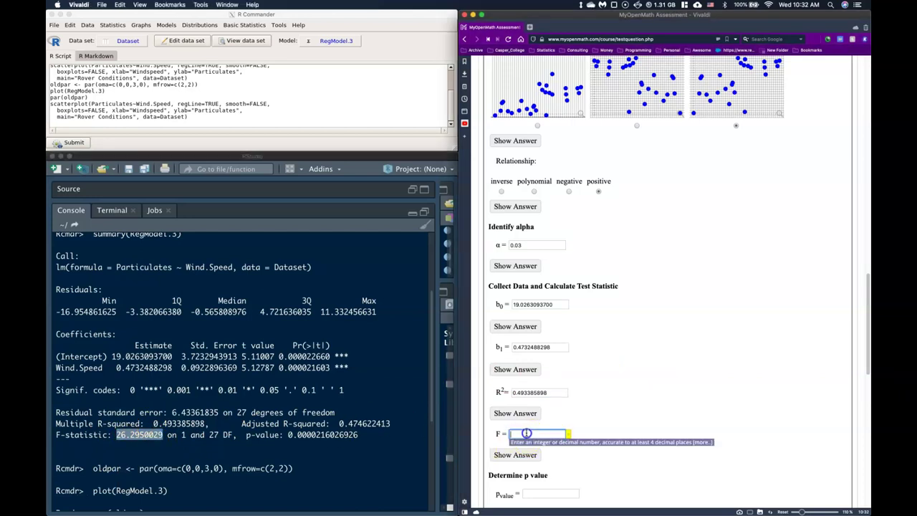
key("super+v")
scroll(594, 409, "down", 1)
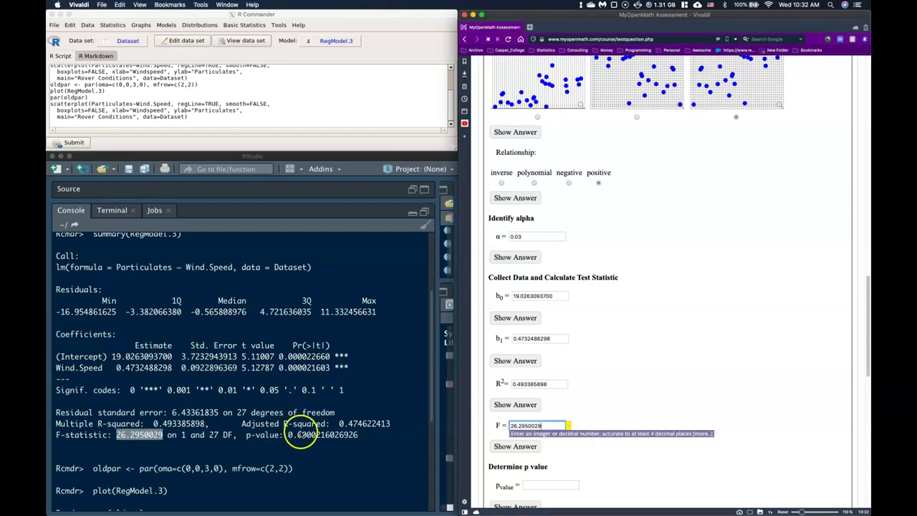
Copy the p-value 0.0000216026926 from the console into the p-value field.
left_click(302, 437)
left_click_drag(288, 436, 365, 435)
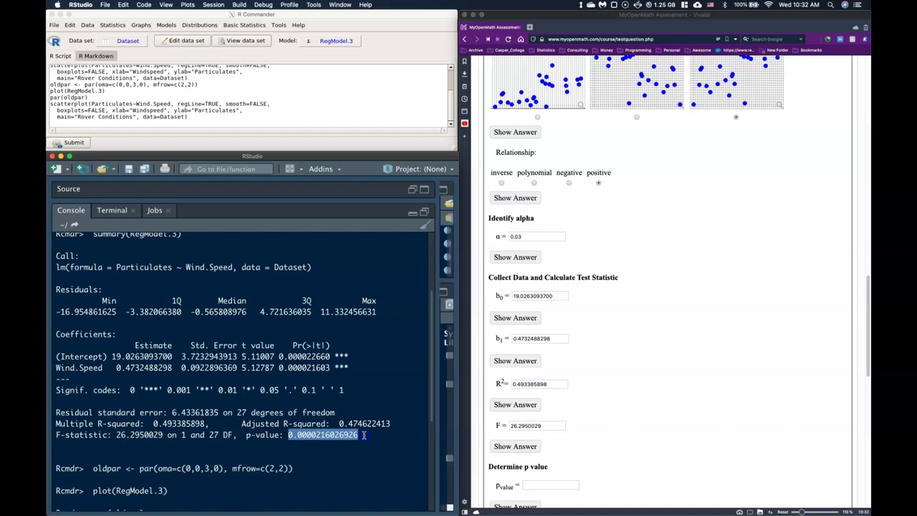
left_click(540, 485)
left_click(540, 485)
key("super+v")
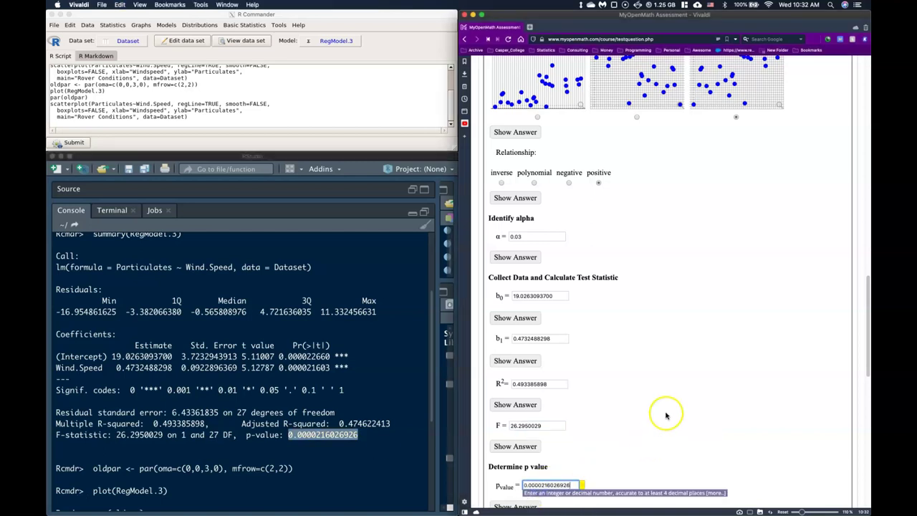
scroll(644, 401, "down", 1)
scroll(645, 401, "down", 4)
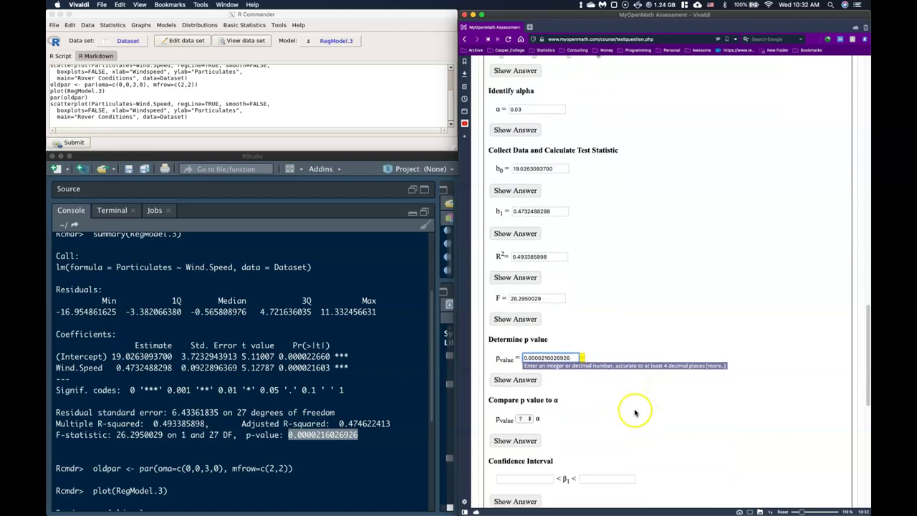
Set the comparison to p-value < α and the decision to Reject the Null.
left_click(521, 411)
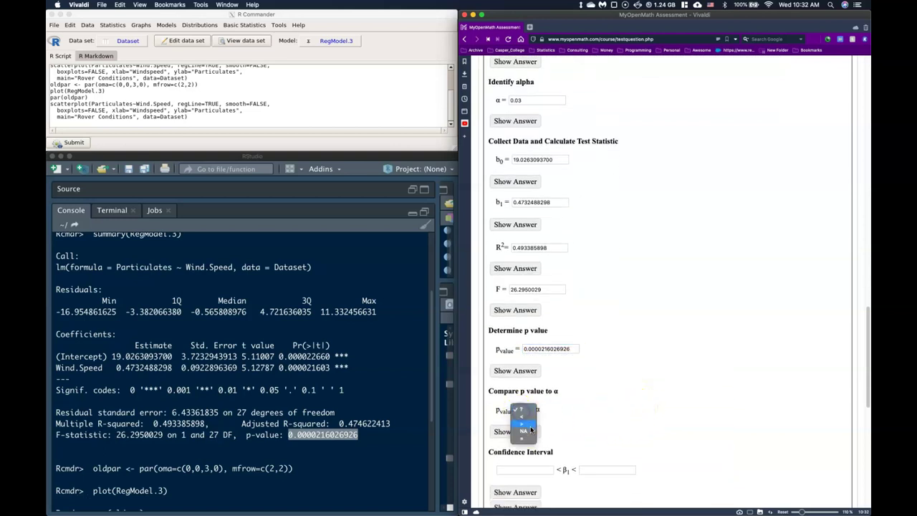
left_click(525, 420)
scroll(580, 396, "down", 1)
scroll(580, 396, "down", 2)
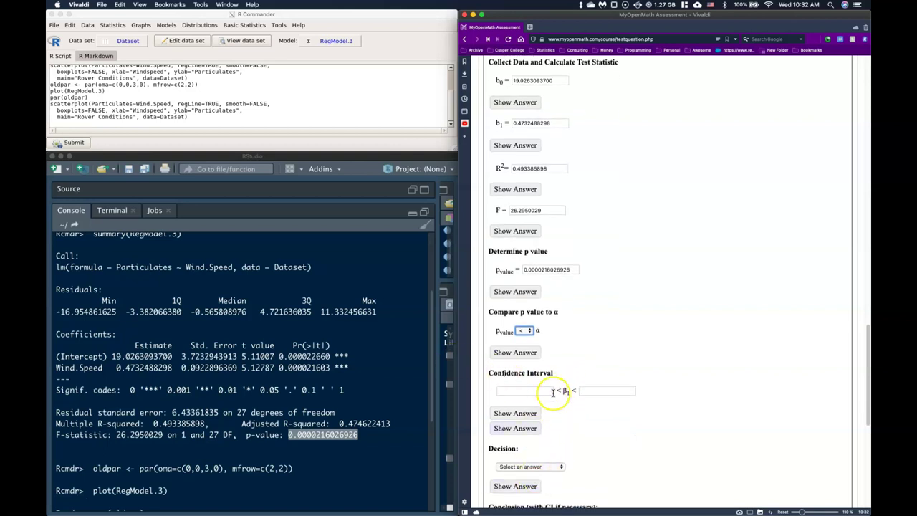
scroll(527, 466, "down", 1)
left_click(517, 449)
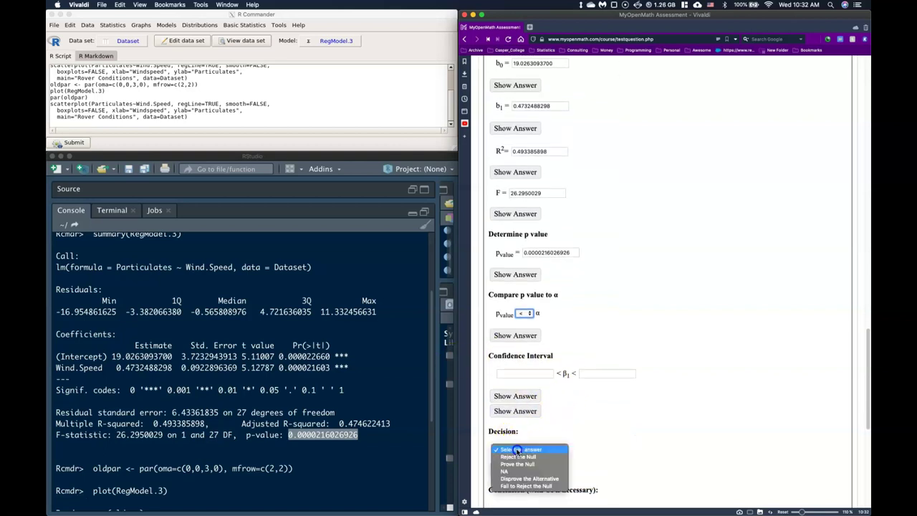
left_click(517, 457)
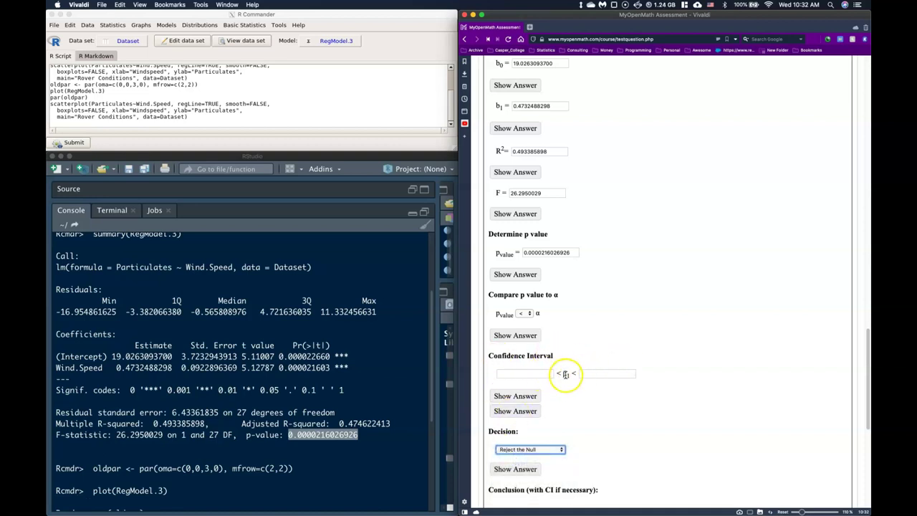
scroll(164, 344, "down", 5)
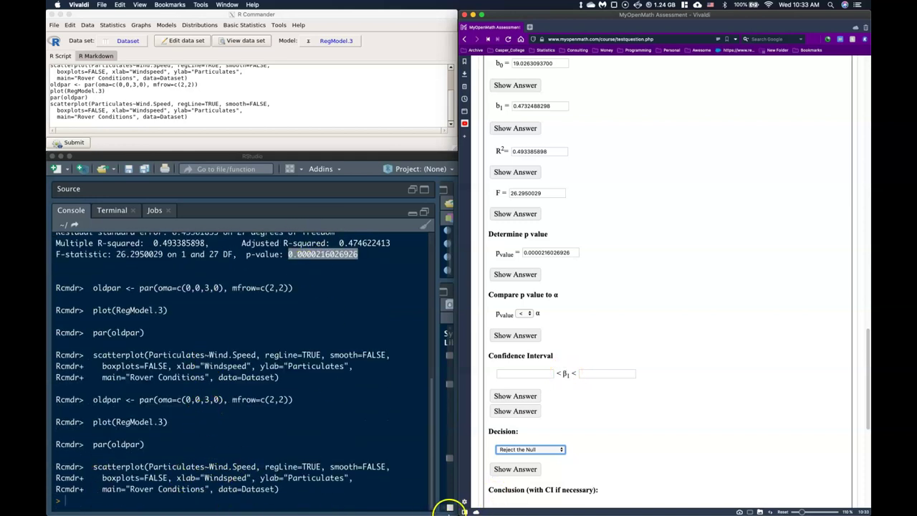
Paste the Wind.Speed estimate 0.4732488298 at the RStudio console prompt.
left_click(448, 507)
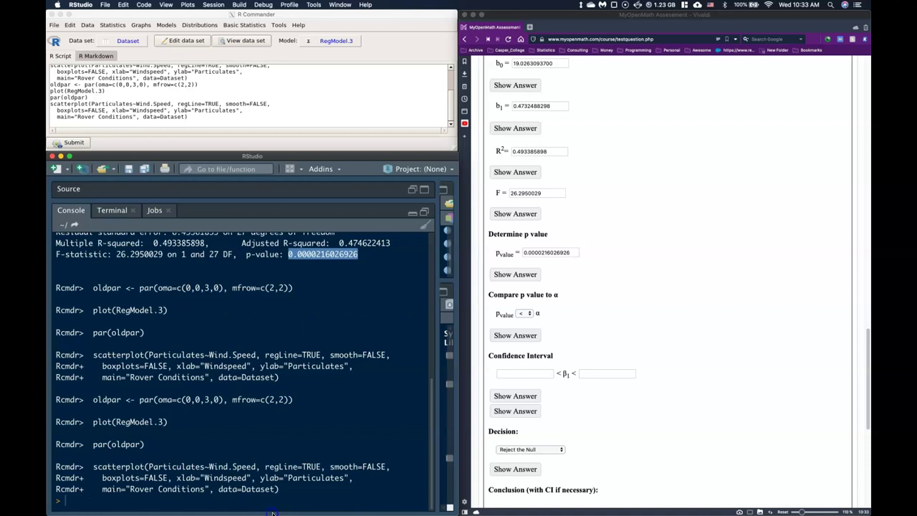
left_click(318, 154)
left_click_drag(319, 153, 312, 156)
left_click(119, 482)
left_click(205, 420)
scroll(205, 419, "up", 10)
scroll(205, 413, "up", 1)
scroll(205, 414, "down", 3)
left_click(114, 371)
left_click_drag(114, 371, 172, 370)
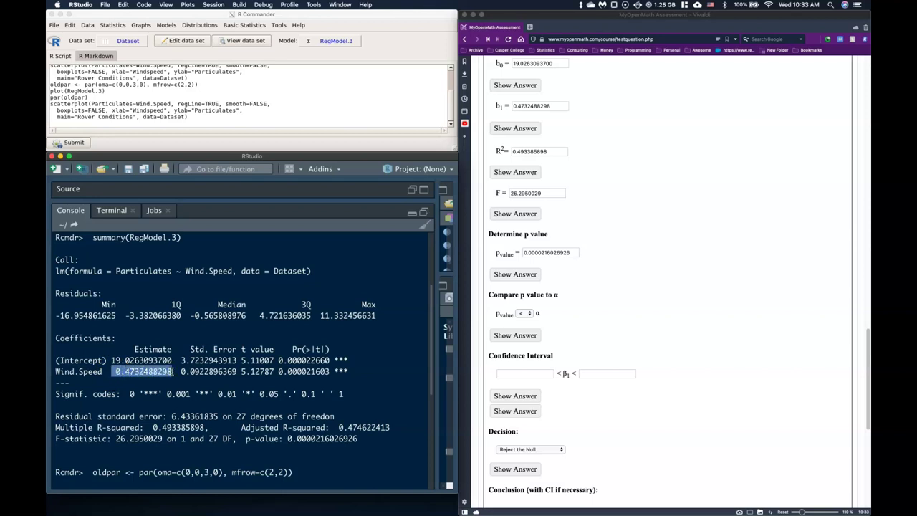
scroll(150, 344, "down", 5)
left_click(104, 480)
key("super+v")
Extend the expression with '+- tcrit *' and the Wind.Speed standard error 0.0922896369.
left_click(203, 473)
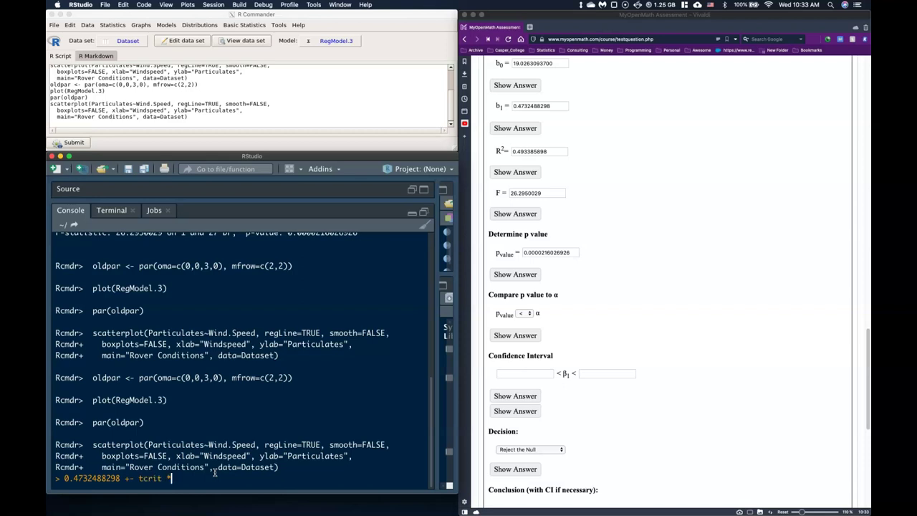
scroll(174, 440, "up", 5)
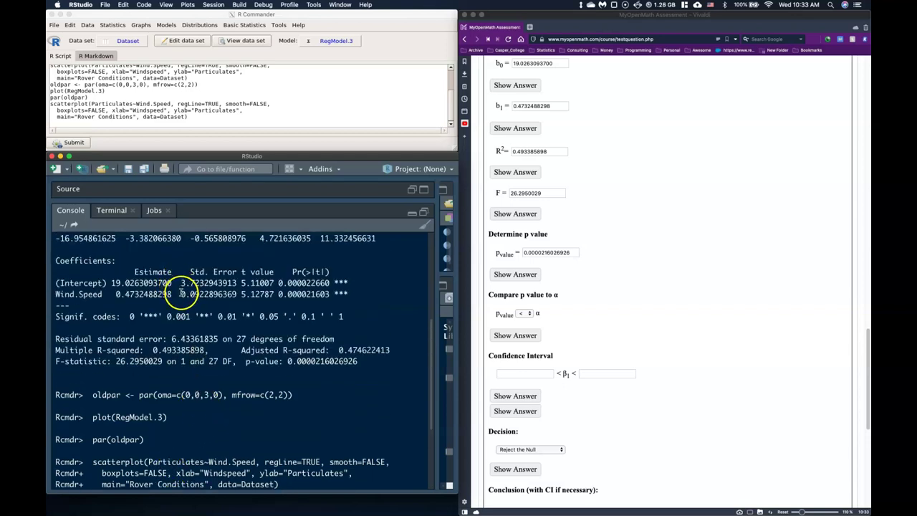
left_click_drag(181, 294, 241, 294)
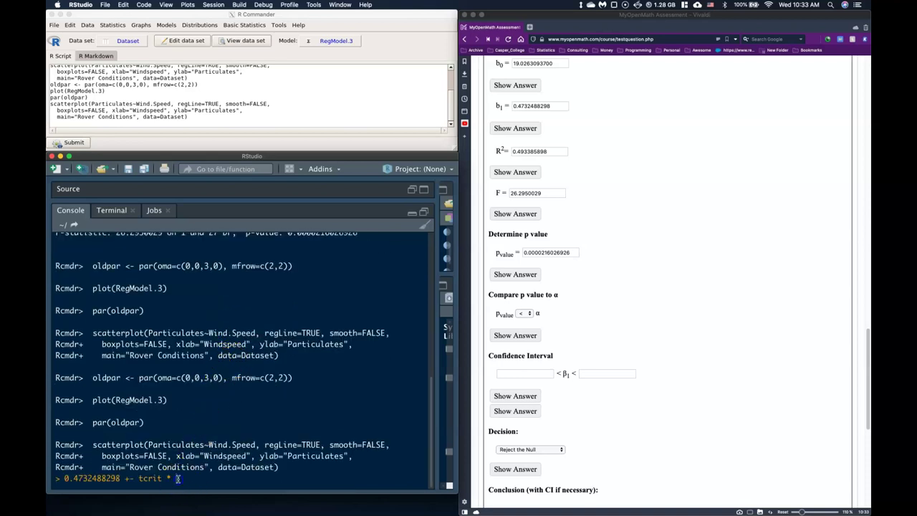
key("super+v")
left_click(172, 480)
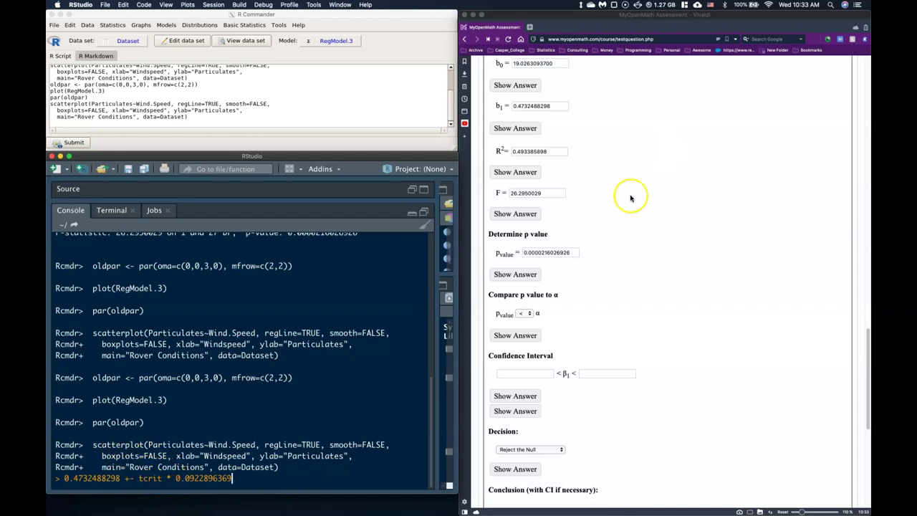
scroll(246, 326, "up", 3)
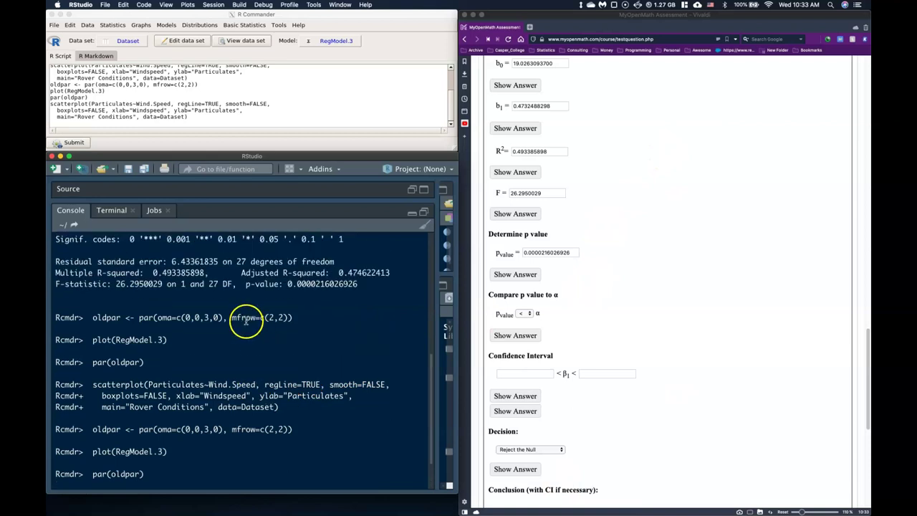
scroll(247, 322, "down", 3)
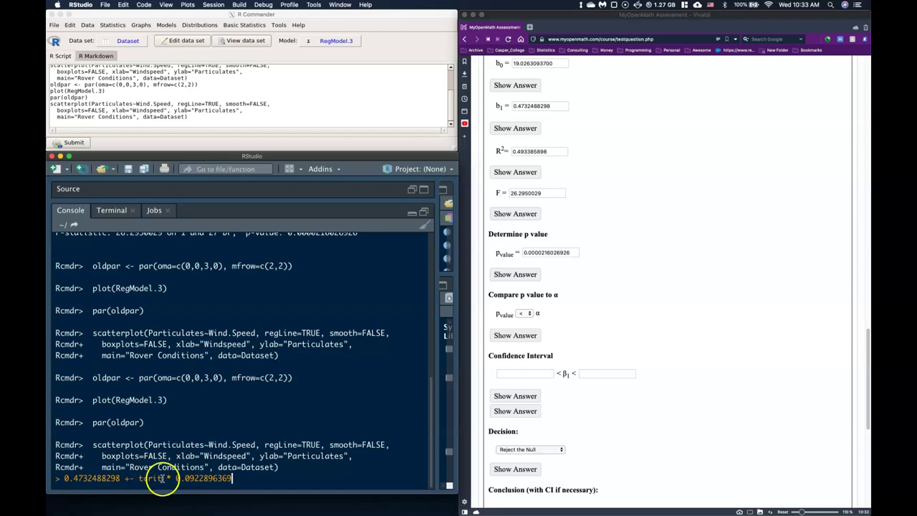
scroll(581, 210, "up", 3)
scroll(579, 218, "up", 5)
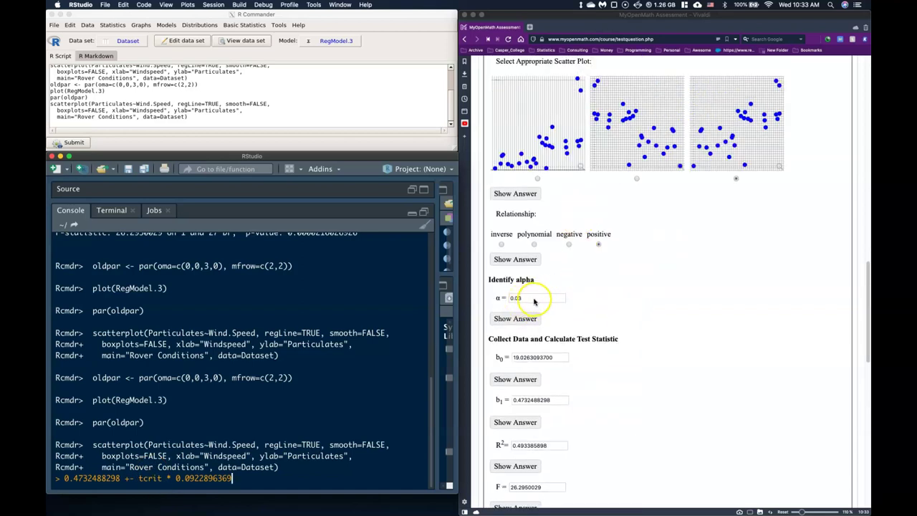
scroll(214, 318, "up", 5)
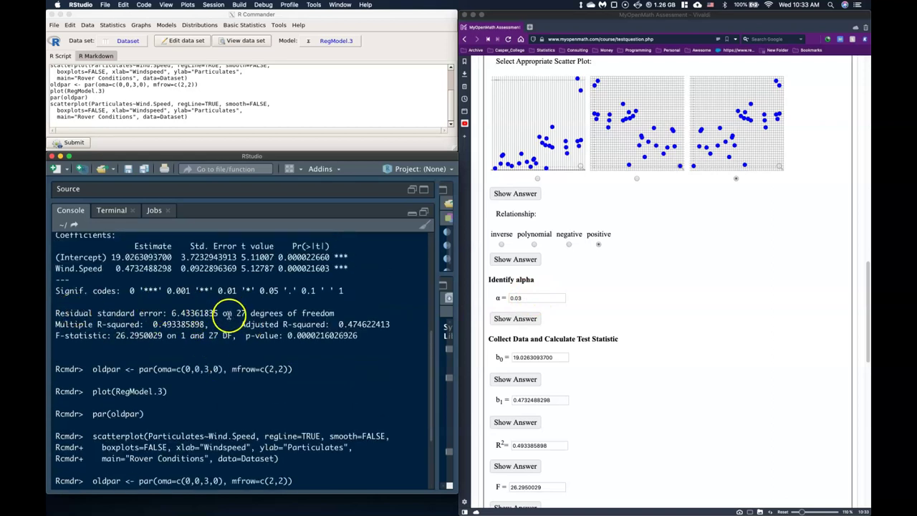
Compute t quantiles for probabilities 0.015,0.985 with 27 df, giving ±2.29091360808.
double_click(242, 313)
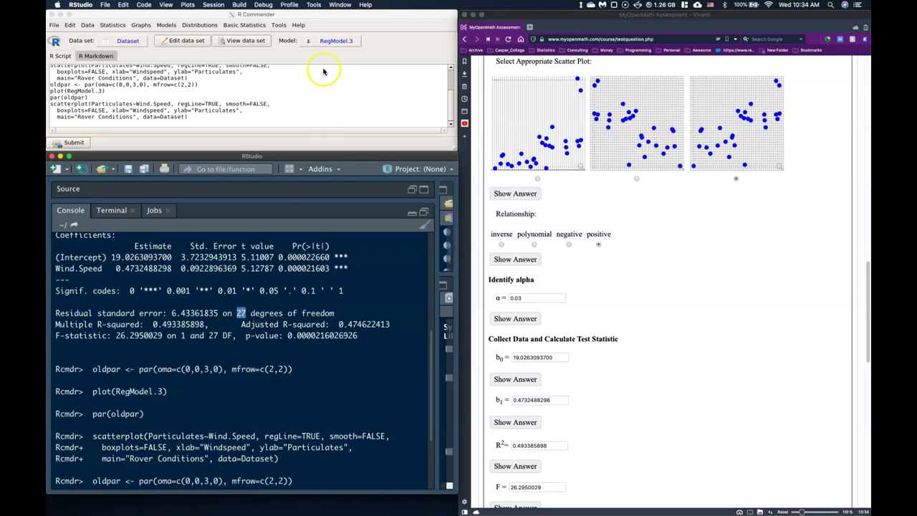
left_click(204, 25)
left_click(243, 26)
mouse_move(250, 54)
mouse_move(323, 60)
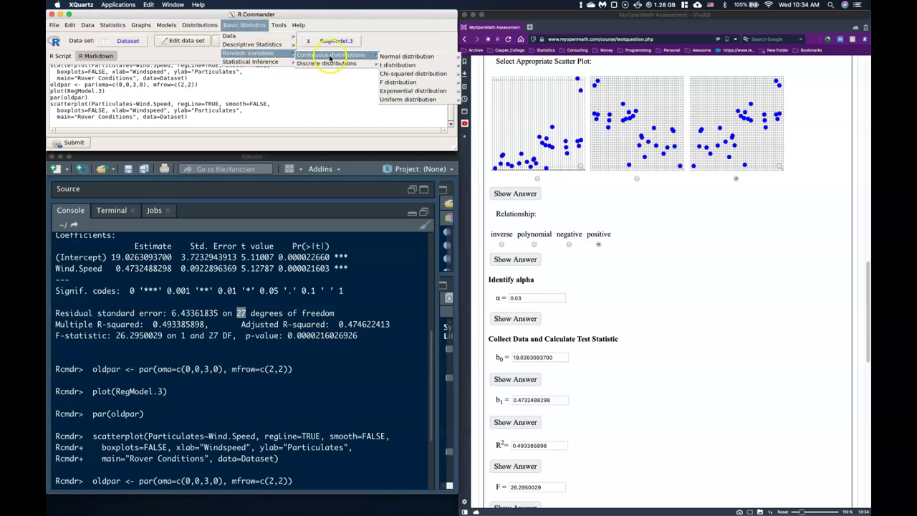
mouse_move(418, 67)
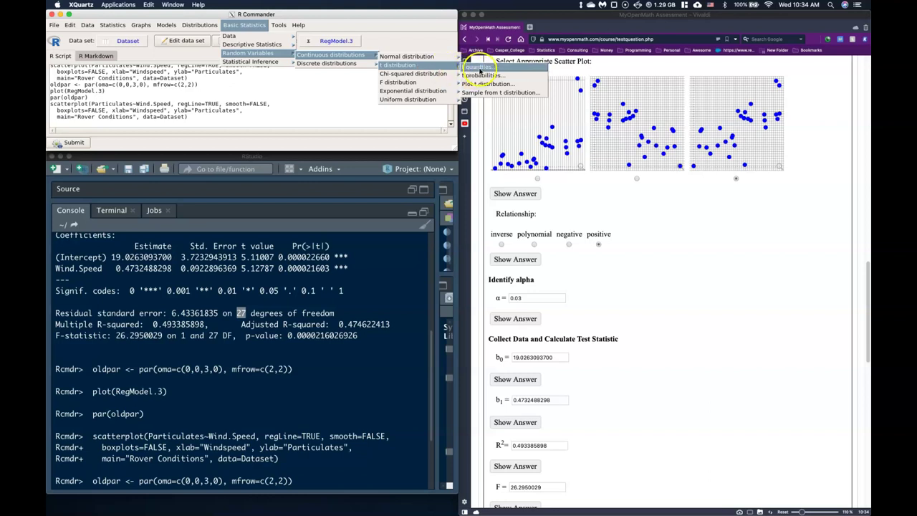
left_click(480, 69)
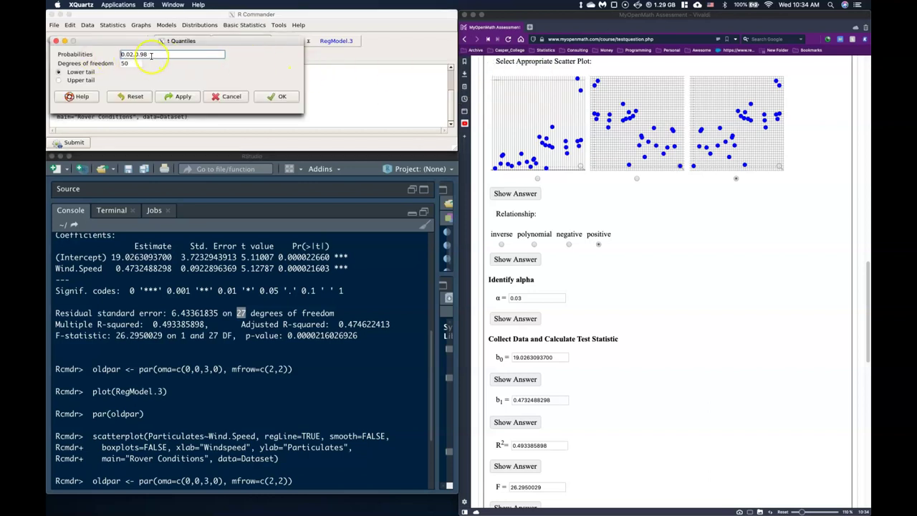
type("0")
left_click(126, 63)
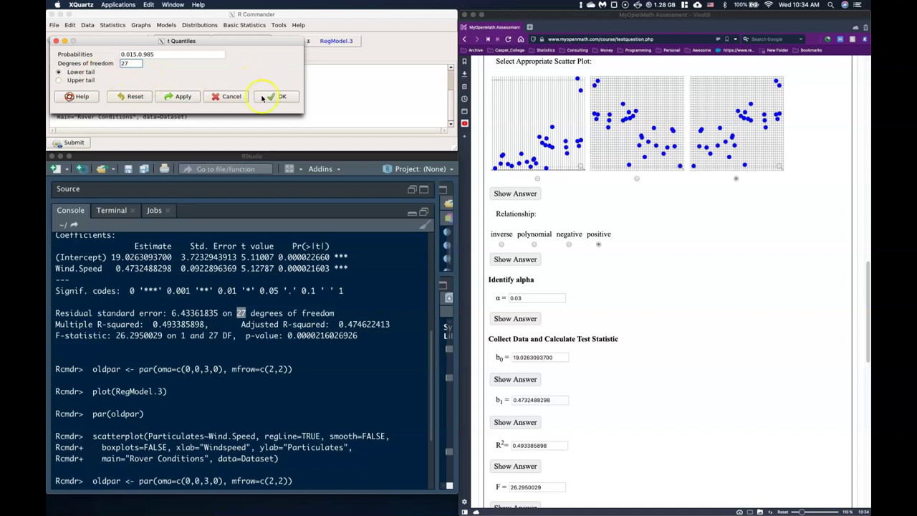
left_click(284, 96)
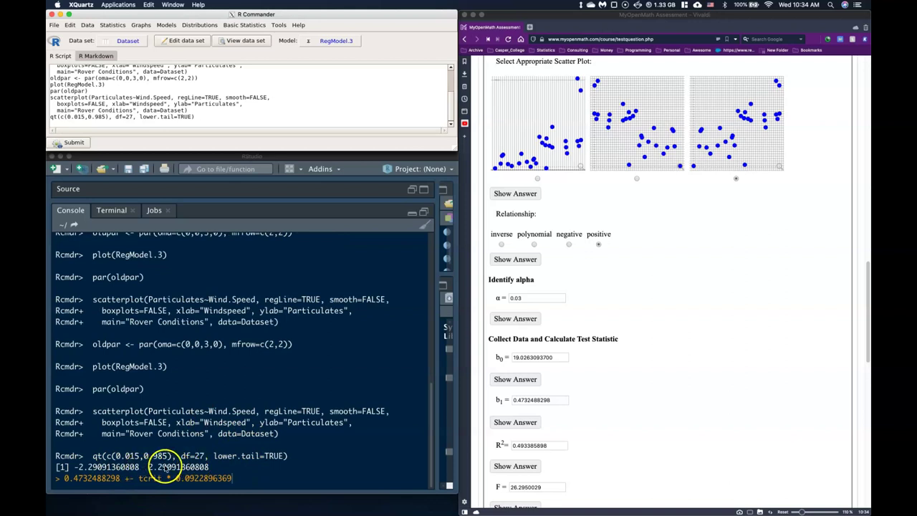
Replace tcrit with 2.29091360808 and compute the lower limit 0.261821244741.
left_click(146, 466)
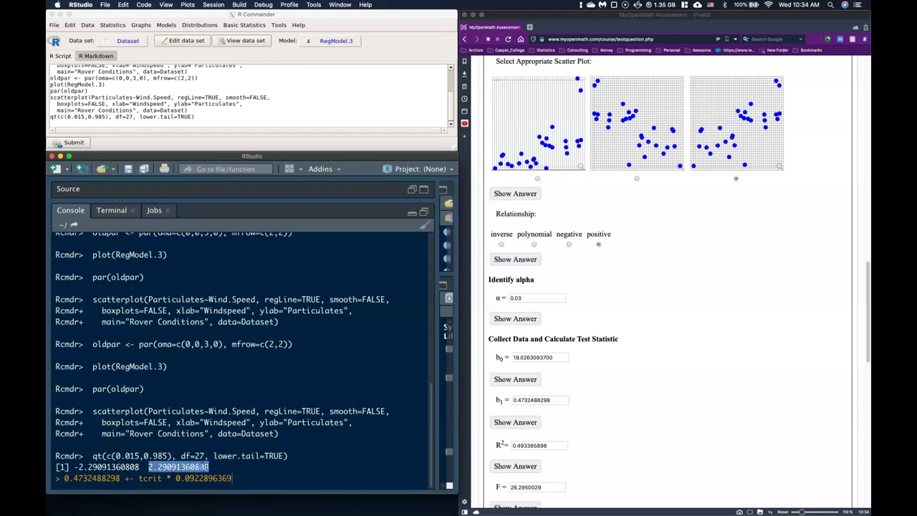
left_click(163, 479)
triple_click(143, 482)
left_click(136, 480)
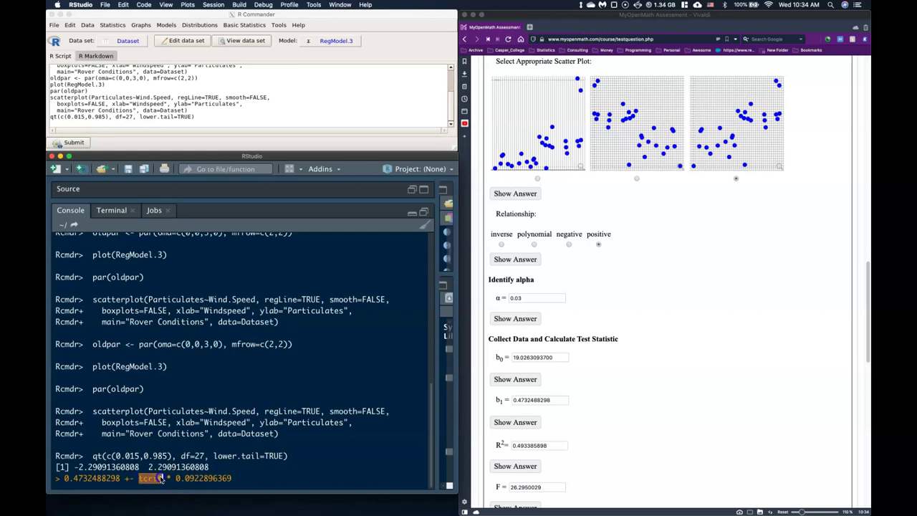
type("2.29091360808")
left_click(129, 480)
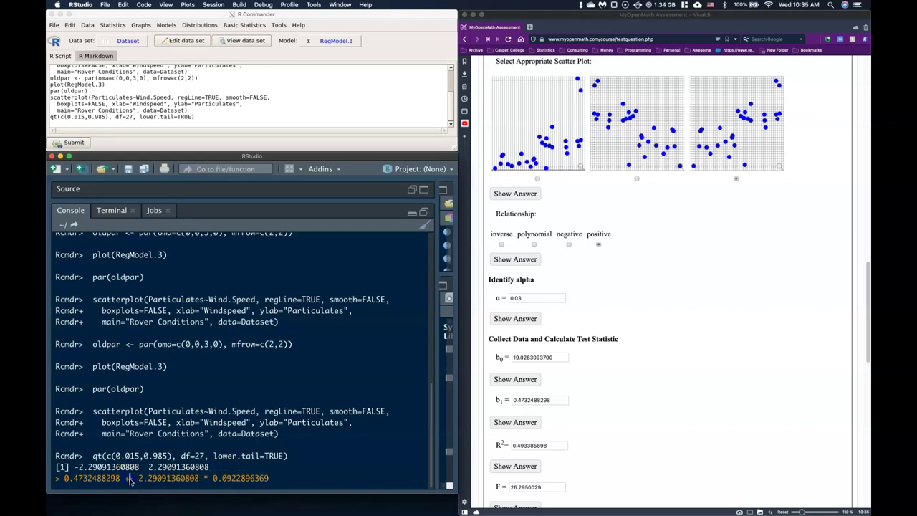
key("BackSpace")
key("Return")
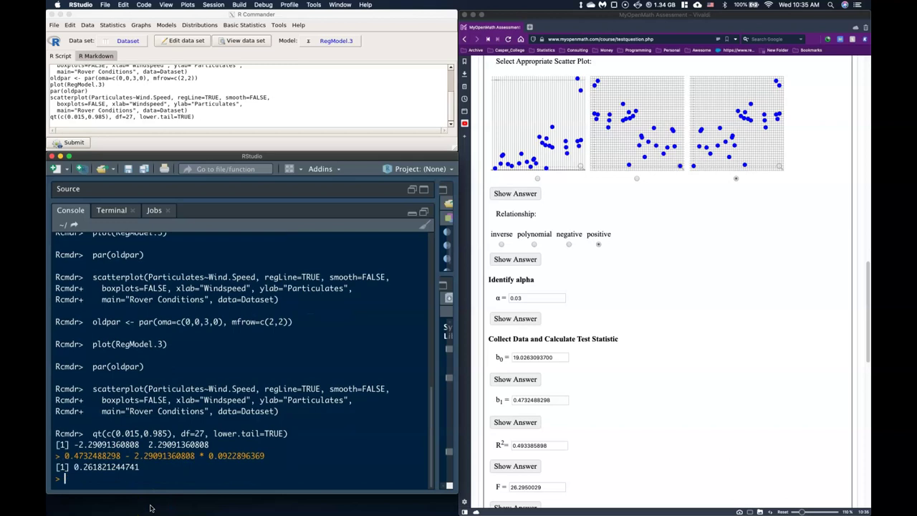
Recall the expression with a plus sign to compute the upper limit 0.684676414859.
key("Up")
left_click(129, 479)
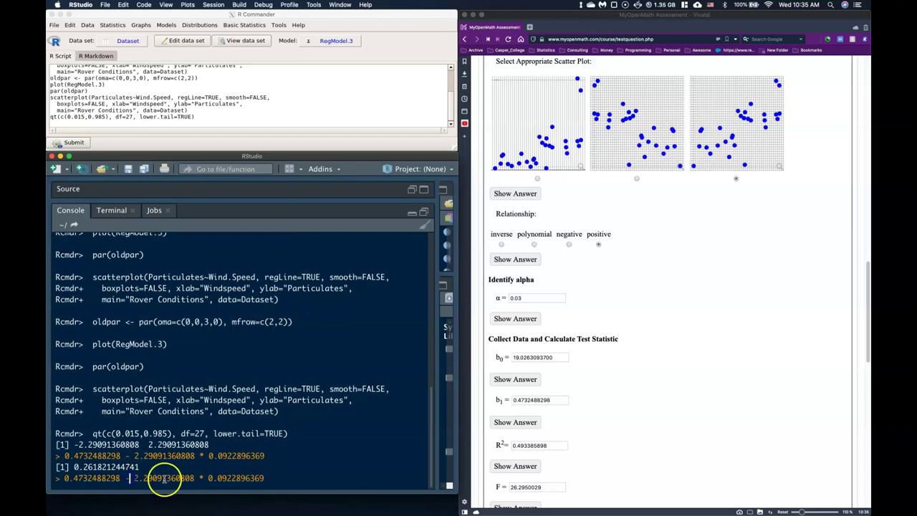
key("BackSpace")
type("+")
key("Return")
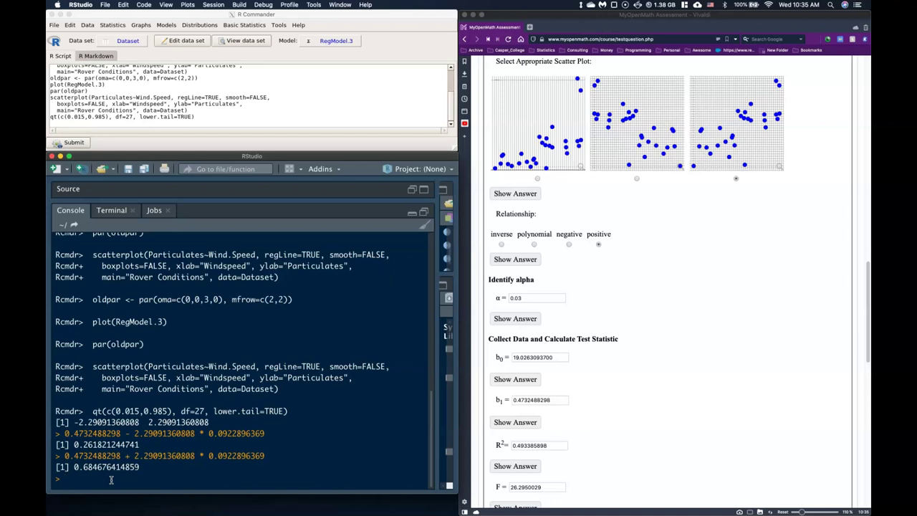
Run Confint on RegModel.3 at level 0.97, giving Wind.Speed limits 0.261821244646 to 0.684676414897.
left_click(168, 24)
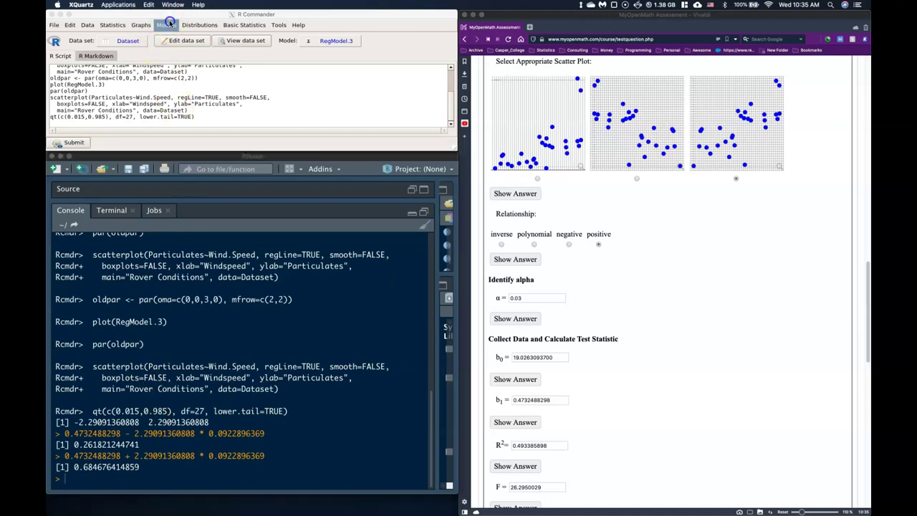
left_click(166, 24)
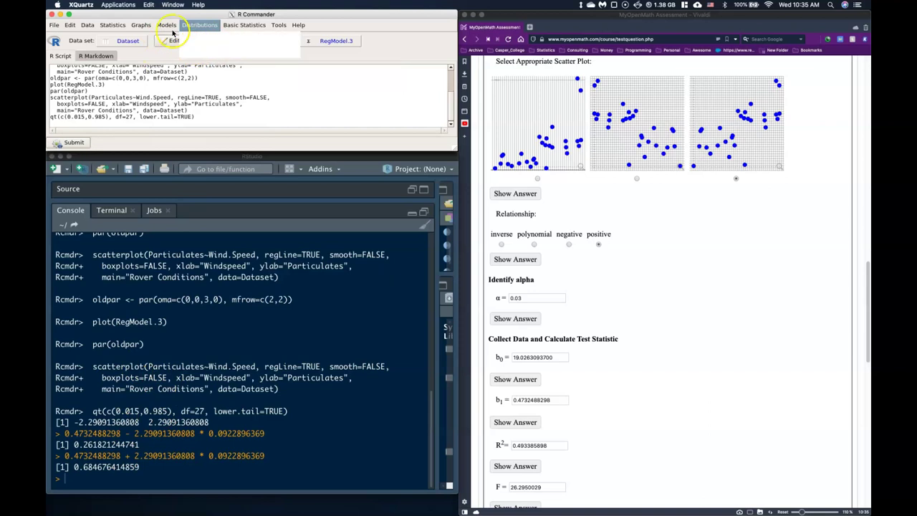
left_click(192, 119)
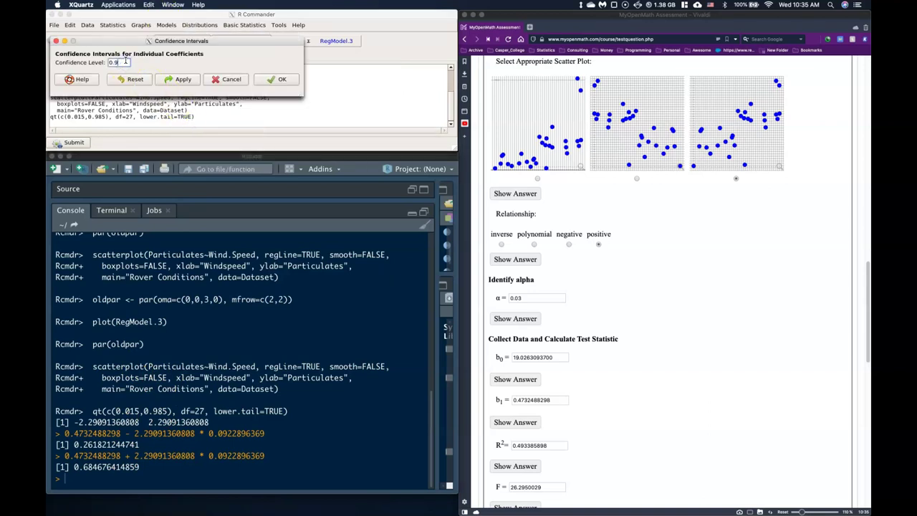
left_click(282, 80)
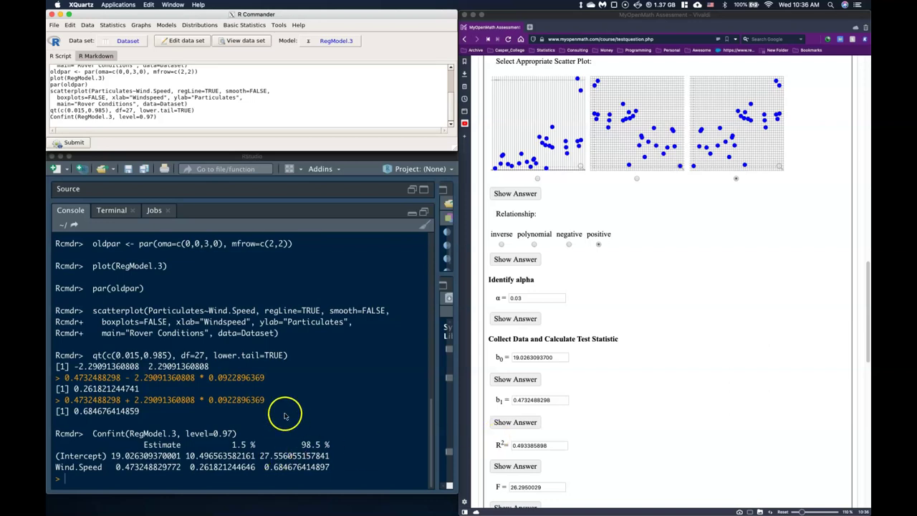
scroll(349, 410, "up", 2)
scroll(351, 411, "down", 2)
scroll(353, 413, "up", 1)
scroll(353, 413, "up", 8)
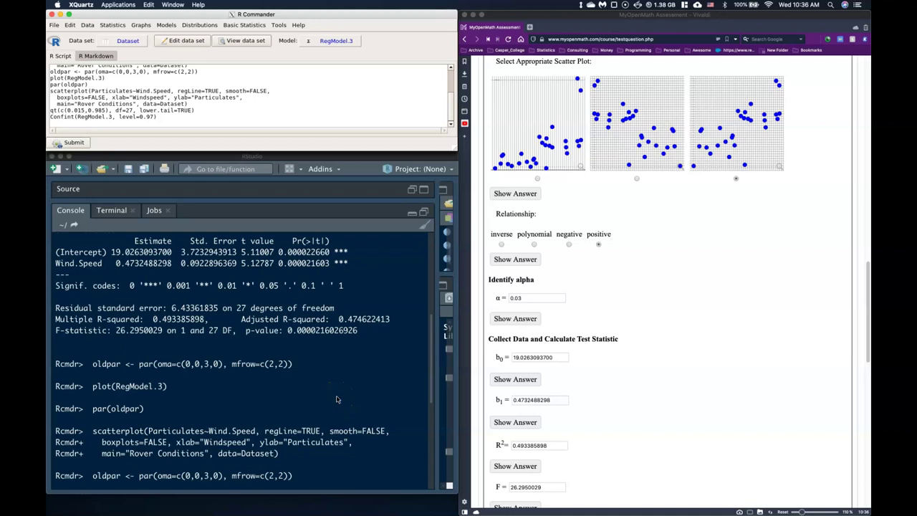
scroll(204, 342, "up", 2)
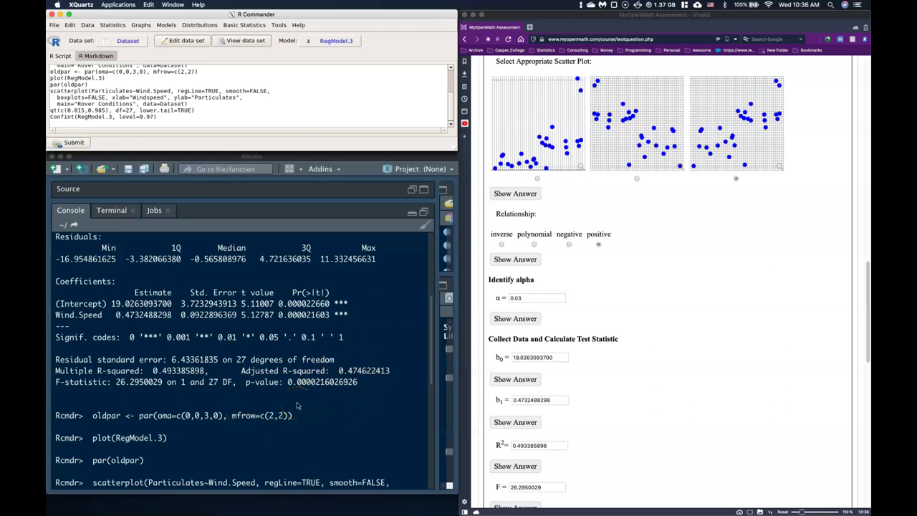
scroll(293, 404, "down", 8)
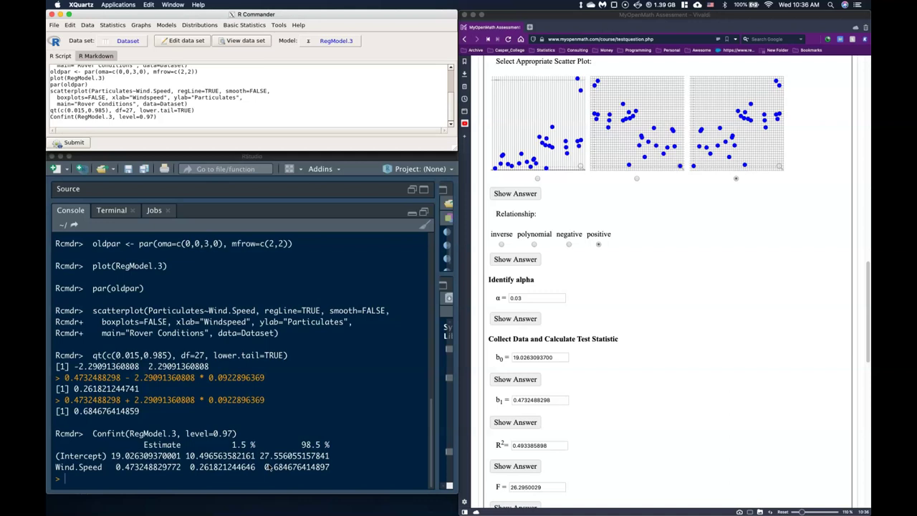
Run Confint on RegModel.3 at level 0.94, giving Wind.Speed 0.292065829717 to 0.654431829827.
left_click(231, 26)
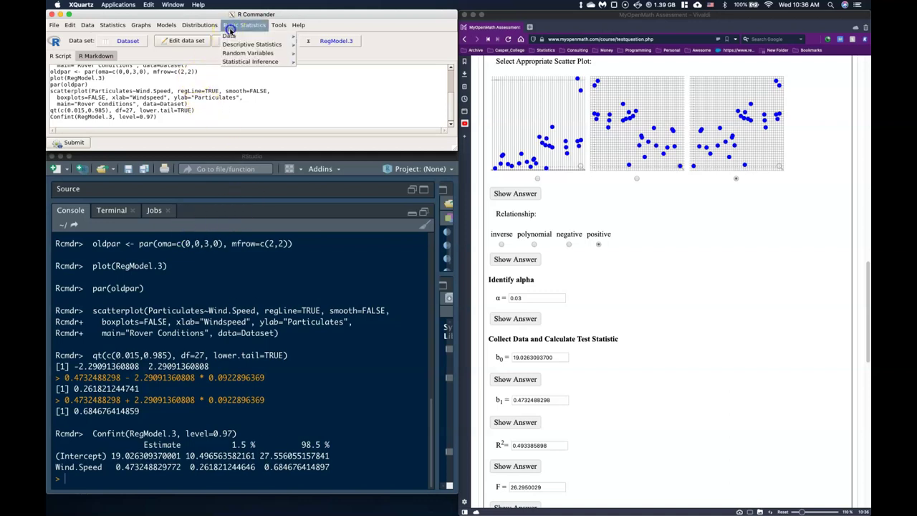
mouse_move(166, 25)
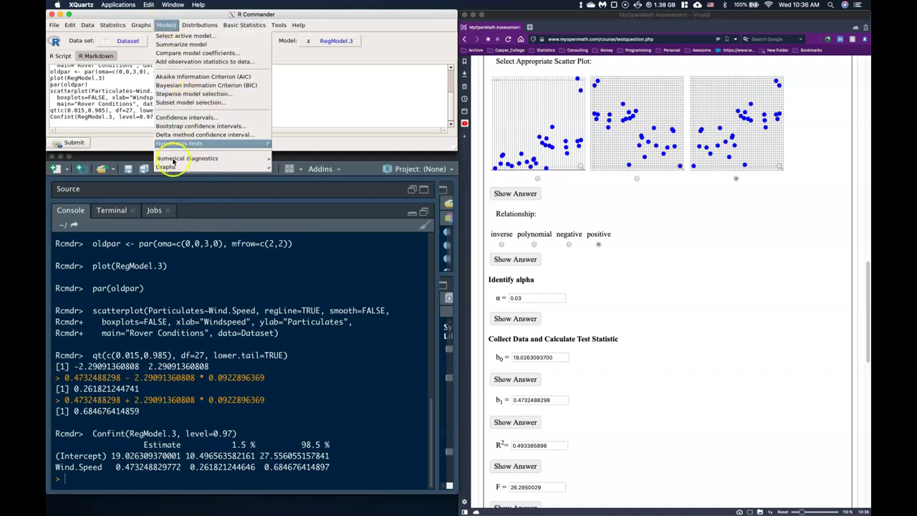
left_click(179, 117)
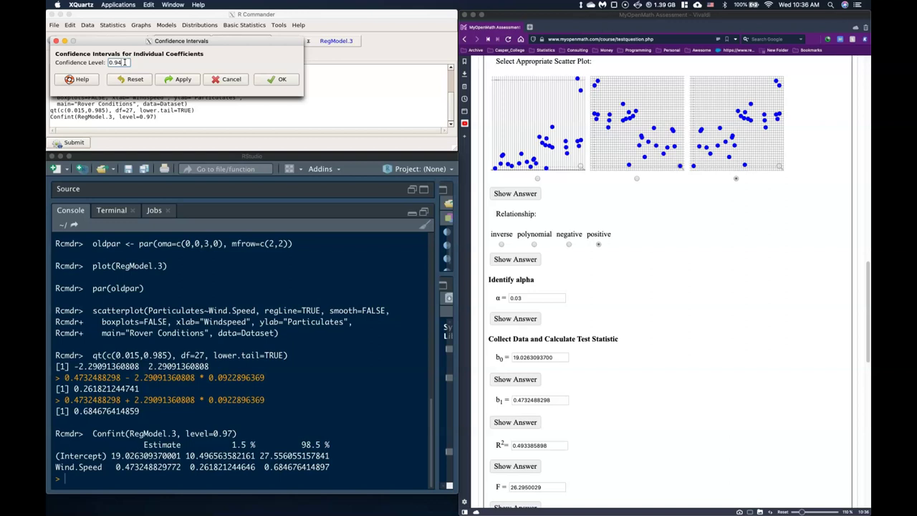
left_click(271, 83)
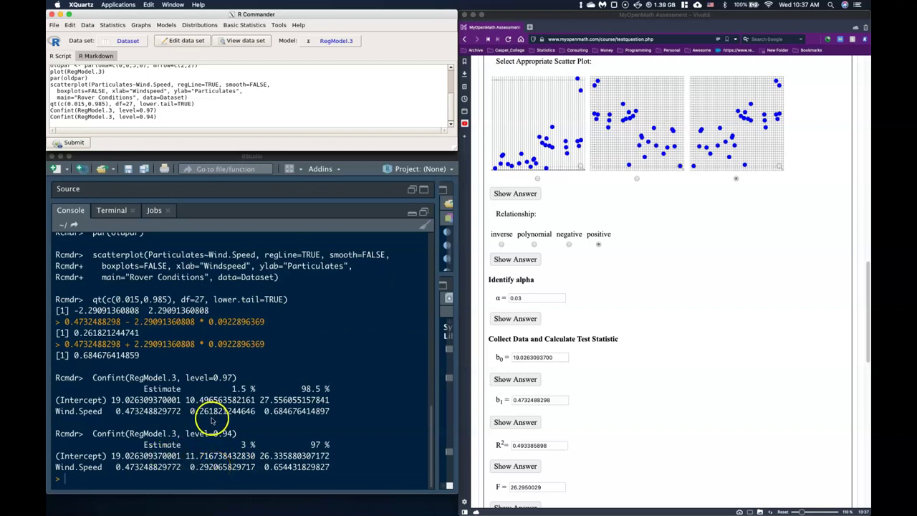
Paste the Wind.Speed bounds 0.261821244646 and 0.684676414897 into the β1 confidence interval boxes.
scroll(250, 419, "up", 2)
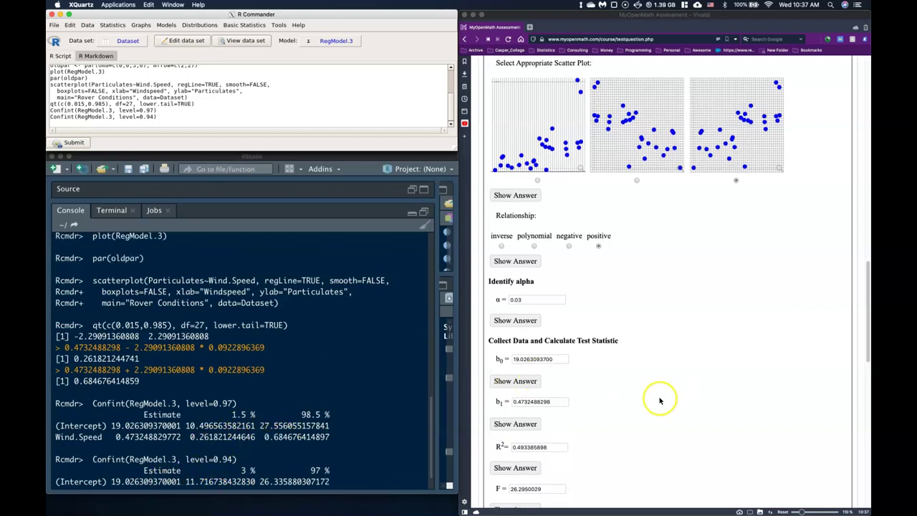
scroll(648, 399, "down", 8)
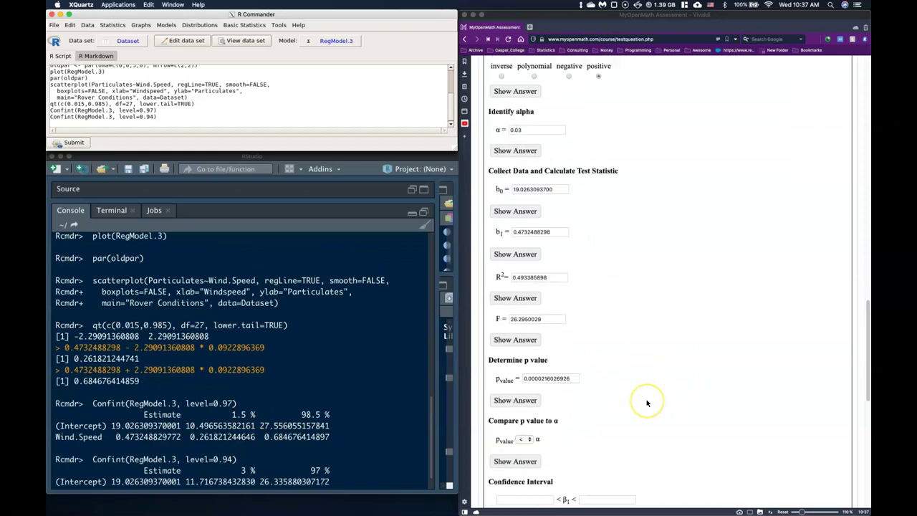
left_click(243, 435)
left_click_drag(255, 411, 187, 411)
key("super+c")
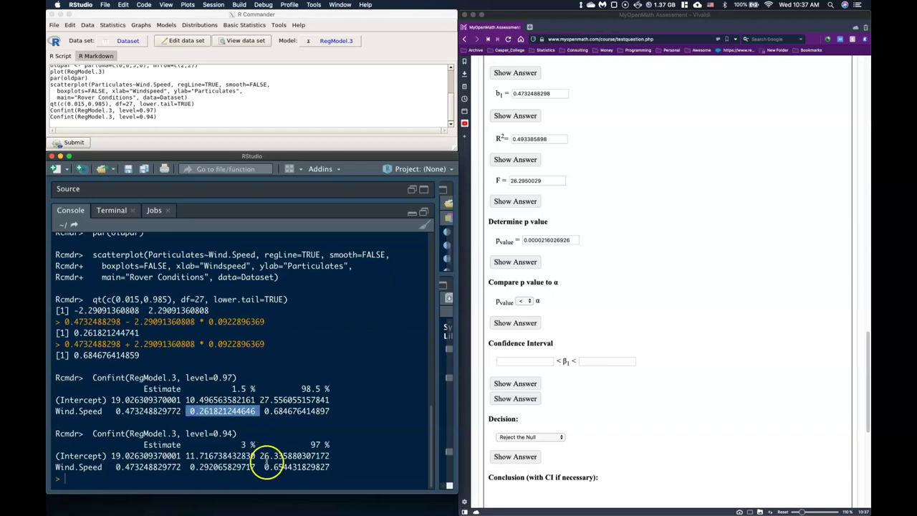
left_click(499, 357)
key("super+v")
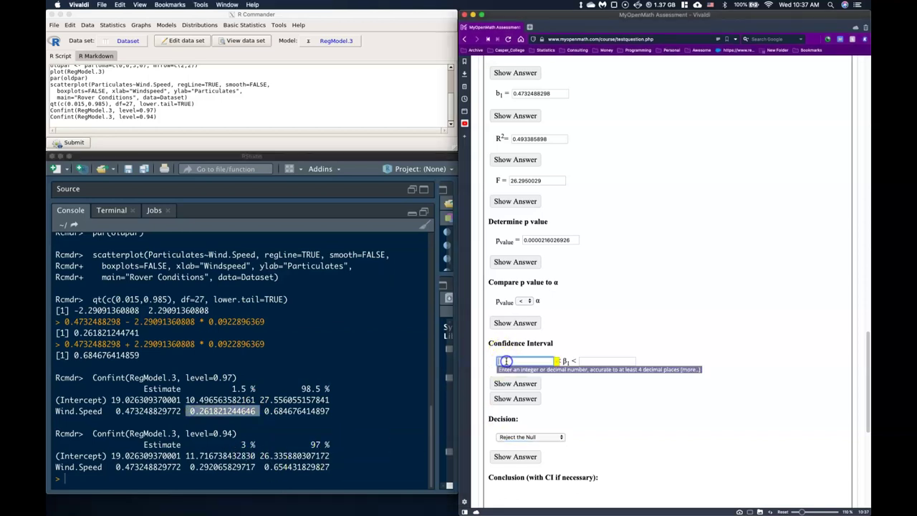
left_click_drag(298, 410, 262, 411)
key("super+c")
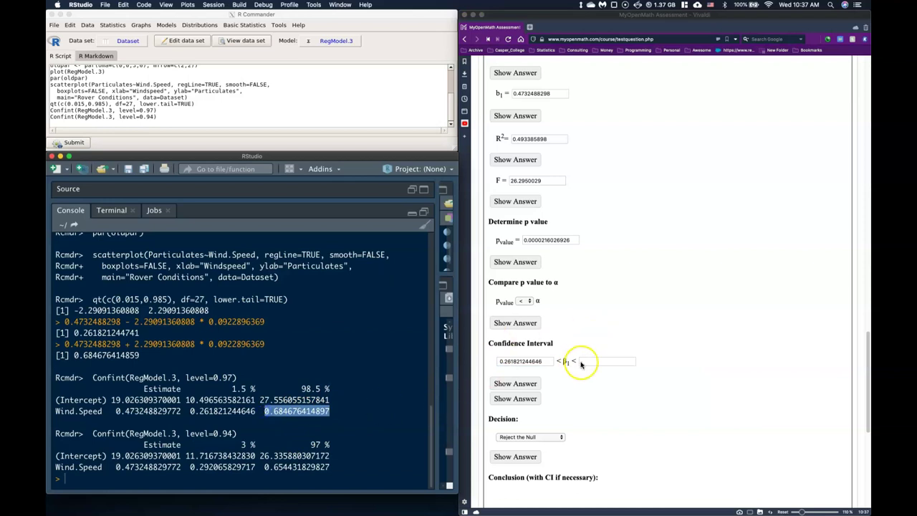
left_click(582, 361)
key("super+v")
scroll(623, 315, "down", 5)
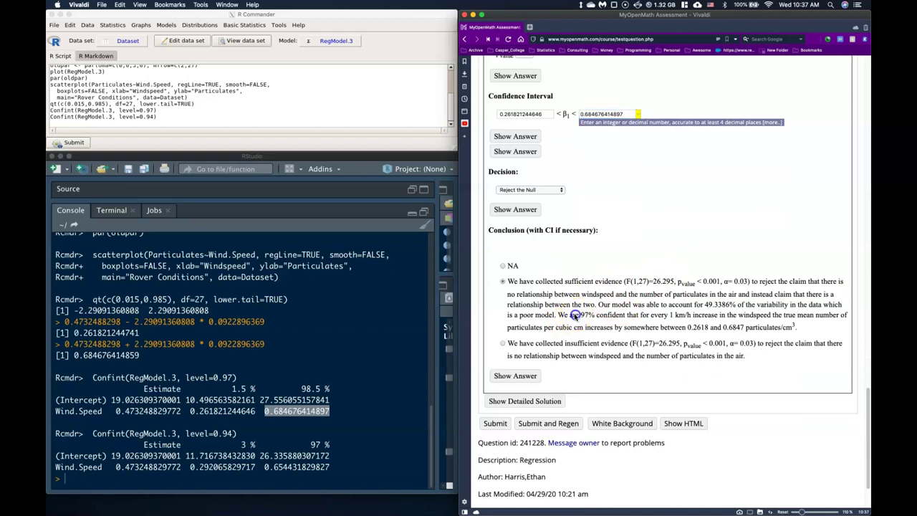
Pick the sufficient-evidence conclusion, then select the regression summary from Call to F-statistic.
left_click(573, 315)
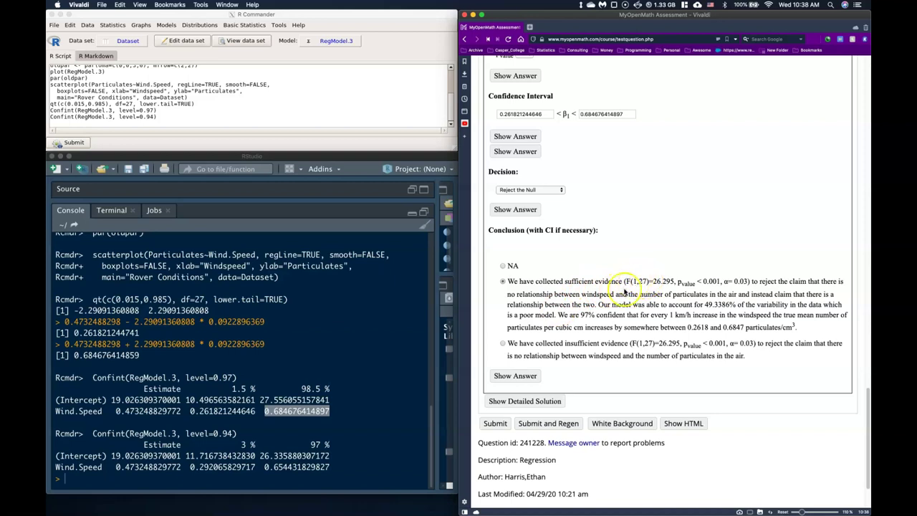
scroll(309, 393, "up", 2)
scroll(309, 393, "up", 5)
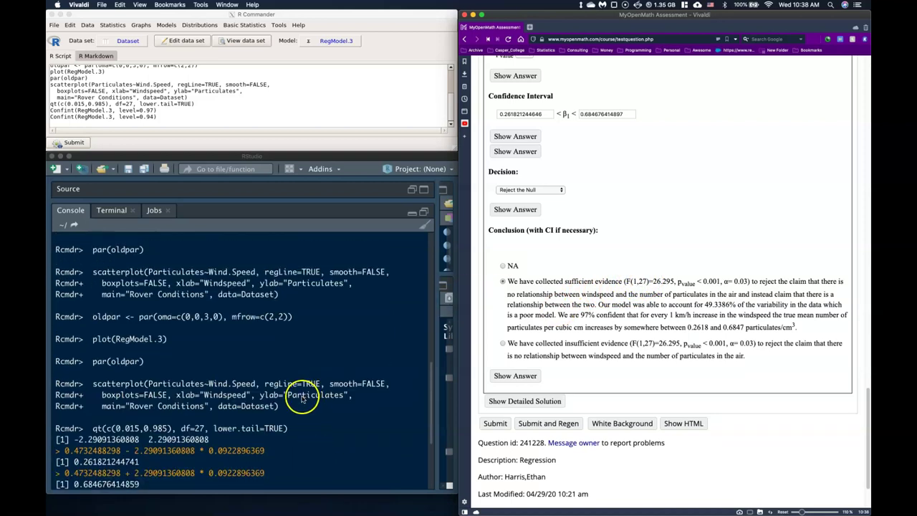
scroll(304, 398, "up", 5)
scroll(295, 403, "up", 10)
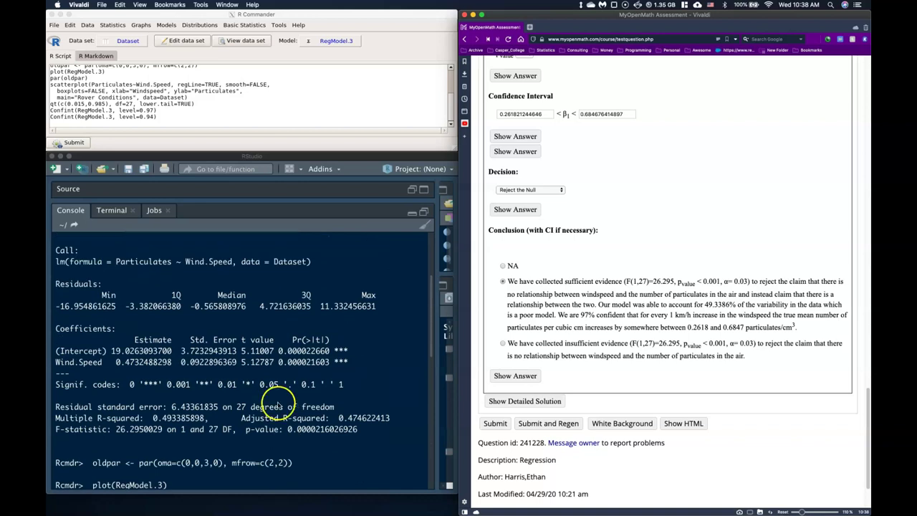
left_click_drag(368, 430, 56, 402)
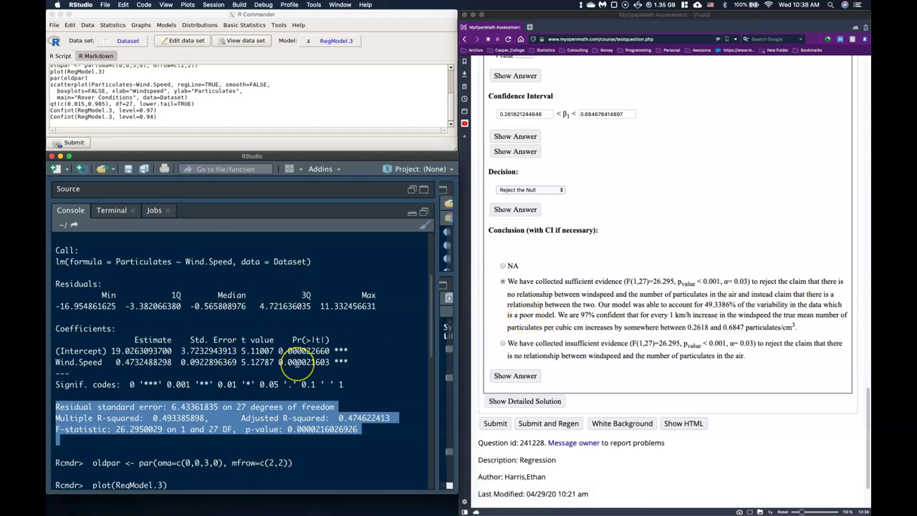
Show all open windows in Mission Control to locate the scatterplot window.
key("ctrl+Up")
key("ctrl+Up")
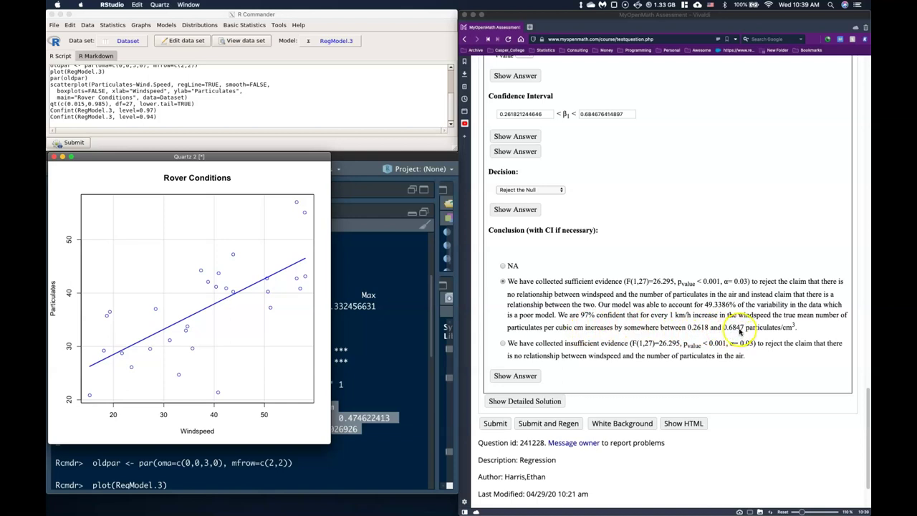
scroll(587, 229, "up", 5)
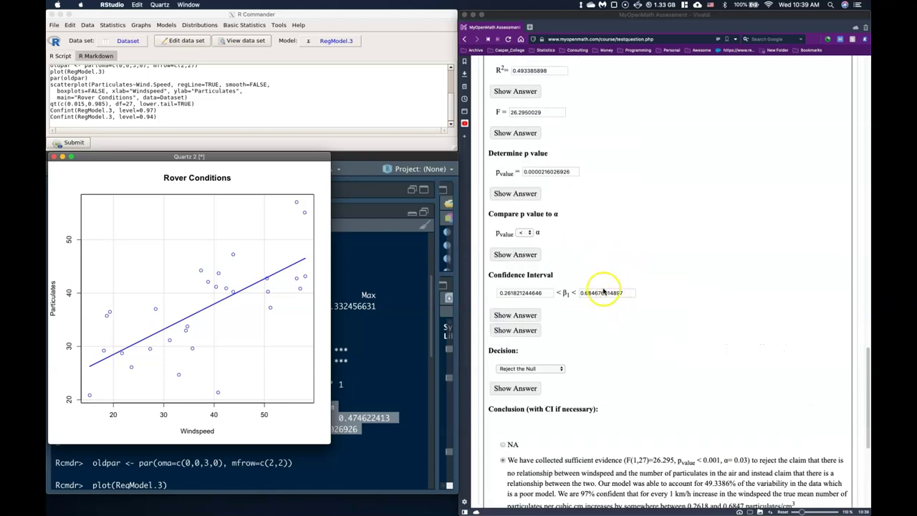
scroll(582, 272, "up", 3)
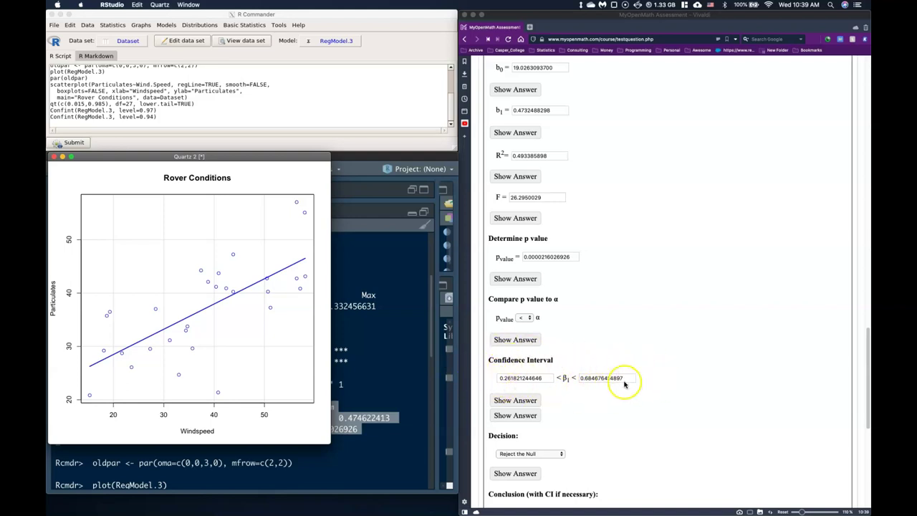
scroll(604, 382, "down", 5)
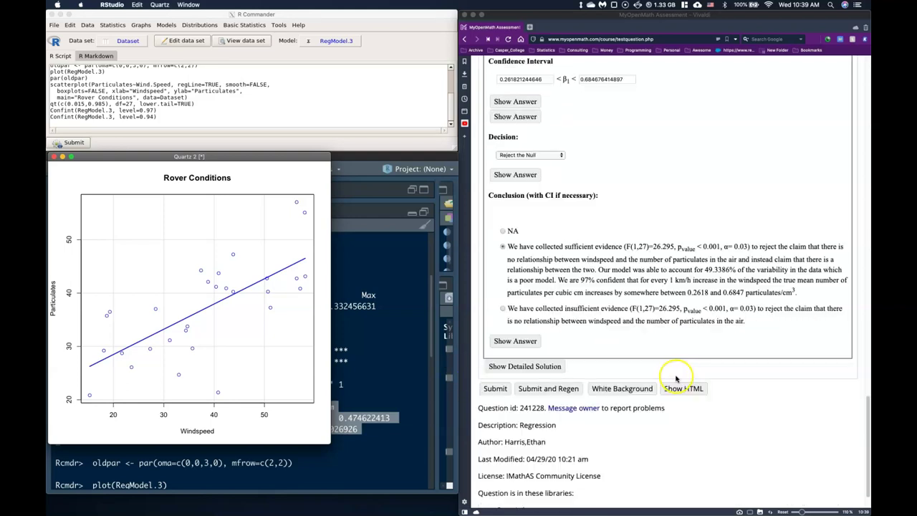
Submit the Rover regression answers and review the graded page showing each part marked correct.
left_click(492, 391)
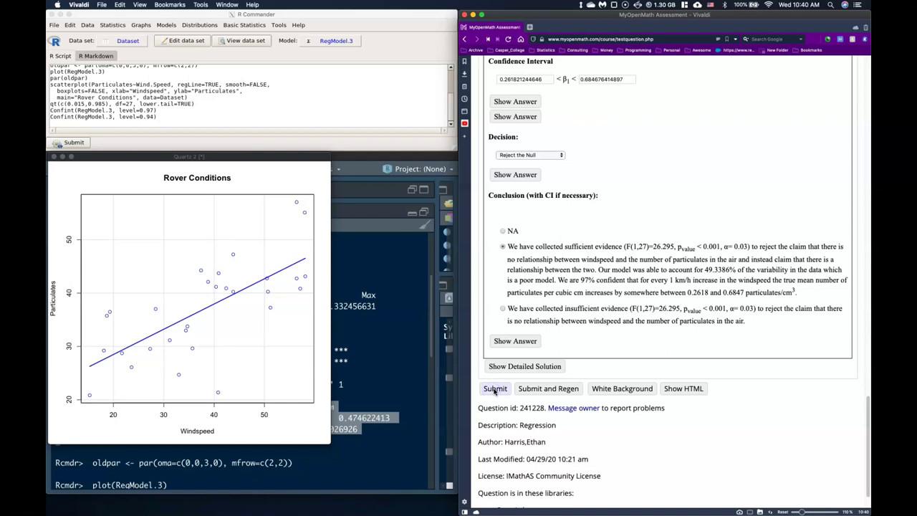
left_click(493, 390)
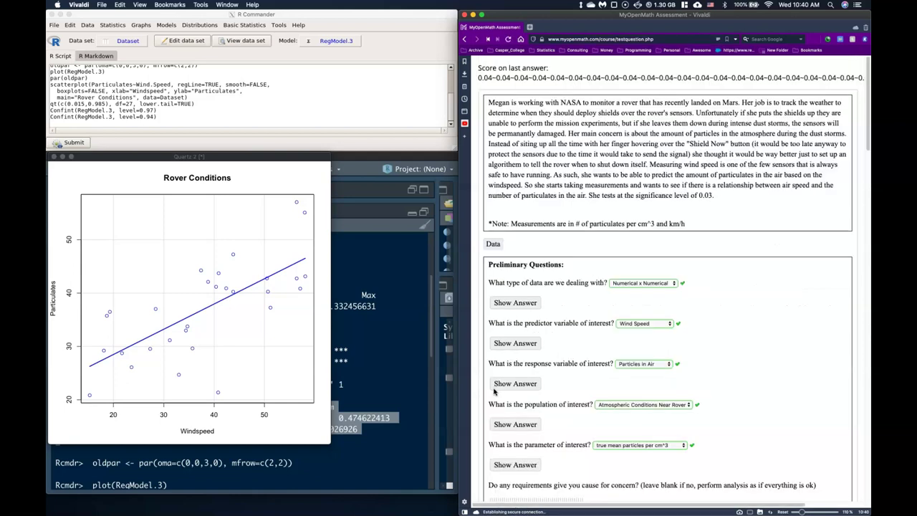
scroll(578, 337, "down", 15)
scroll(578, 336, "down", 10)
scroll(578, 336, "down", 10)
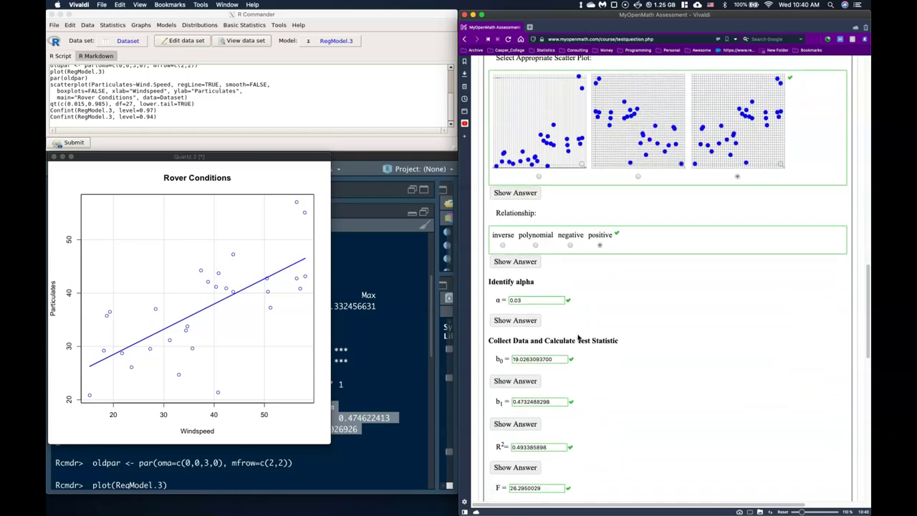
scroll(578, 336, "down", 5)
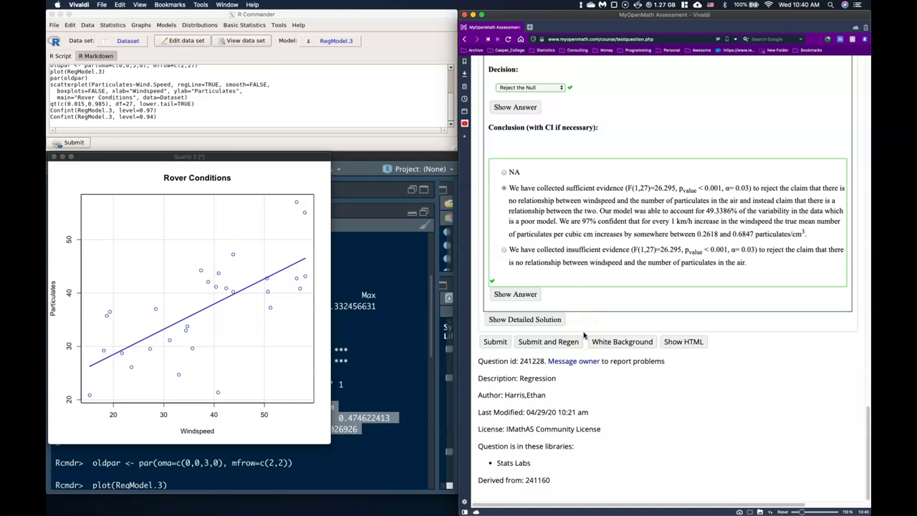
scroll(579, 313, "up", 10)
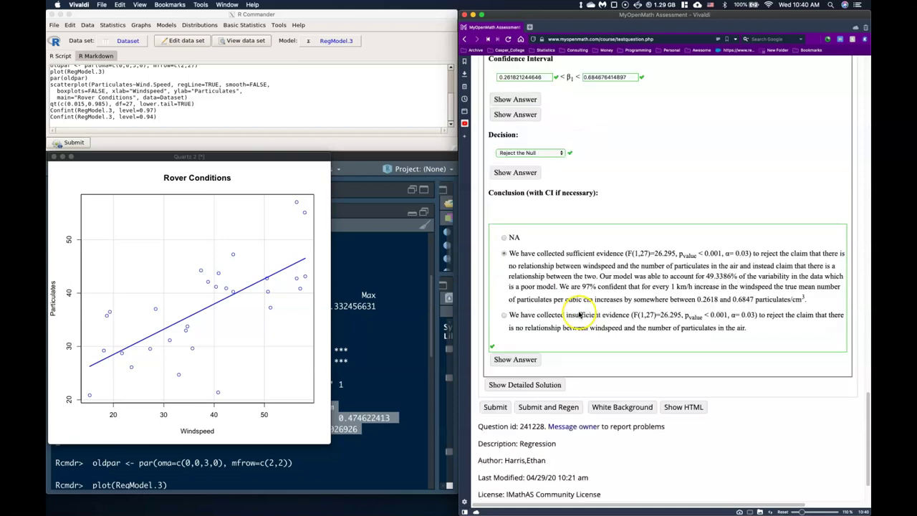
scroll(578, 313, "up", 10)
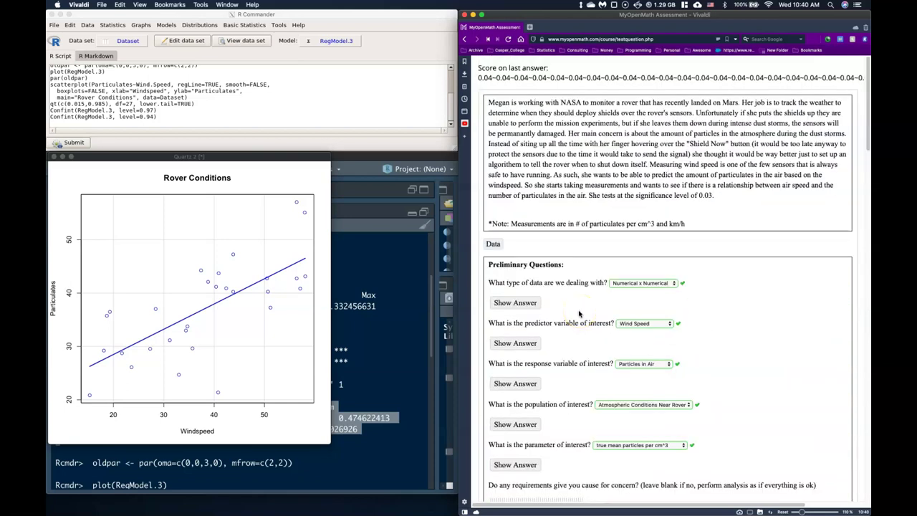